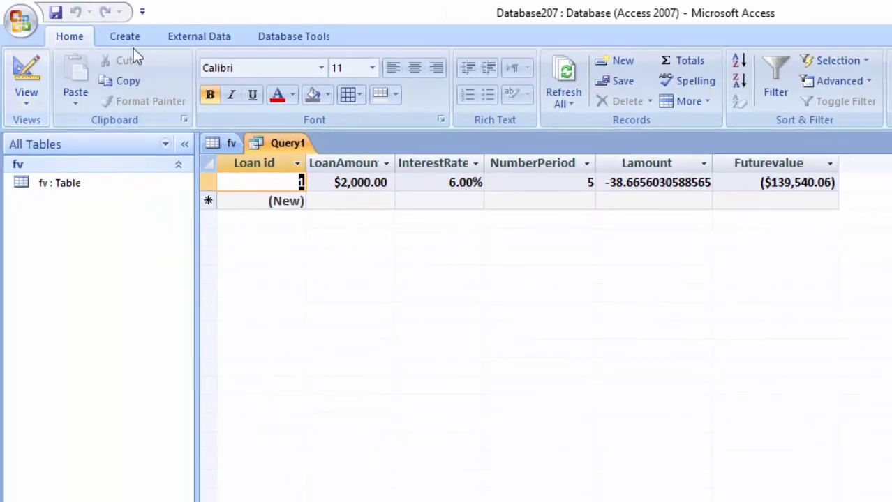
Switch to the Create tab to start a new database object
{"action": "left_click", "coordinate": [138, 43]}
Create a blank table and save it as 'future value' in Design view
{"action": "left_click", "coordinate": [25, 68]}
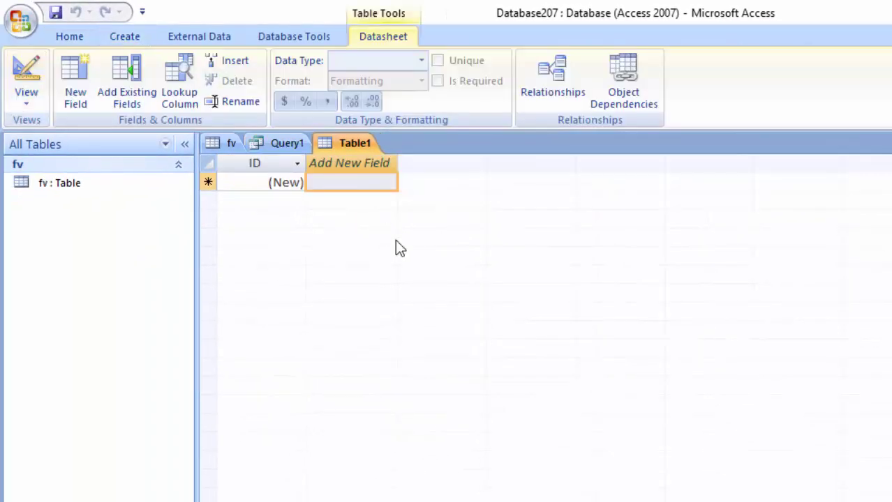
{"action": "left_click", "coordinate": [25, 103]}
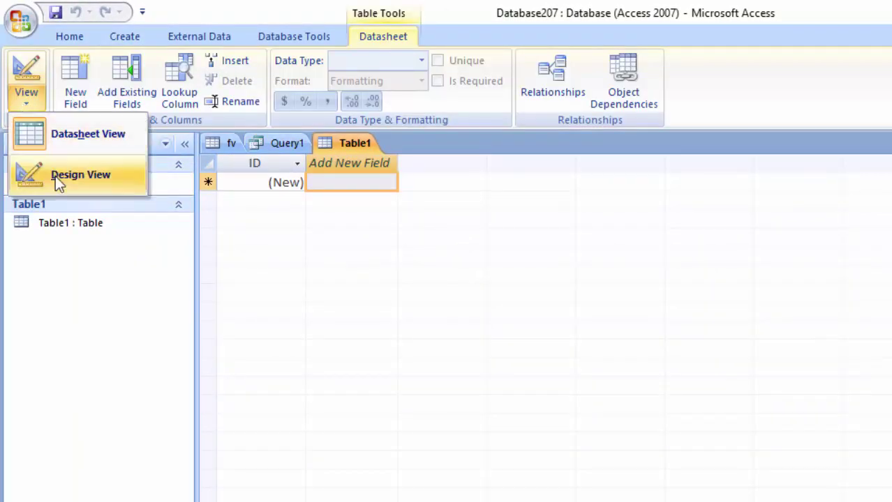
{"action": "left_click", "coordinate": [56, 175]}
{"action": "key", "text": "BackSpace"}
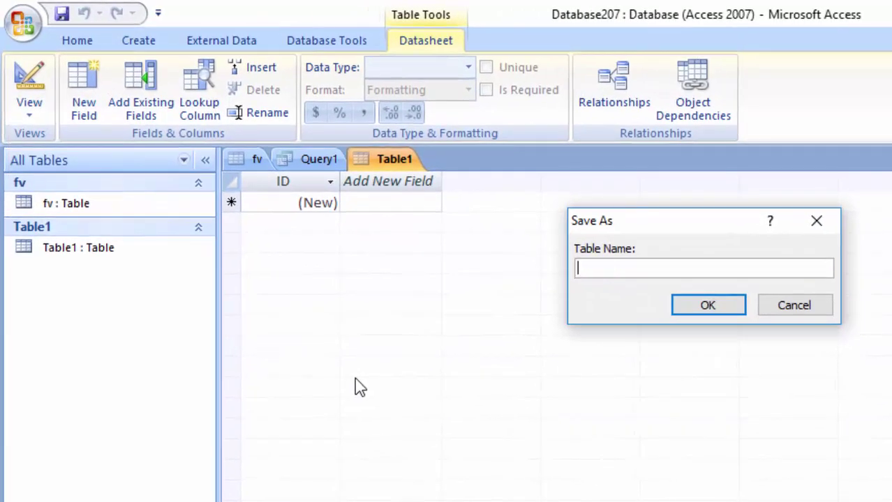
{"action": "type", "text": "f"}
{"action": "type", "text": "ut"}
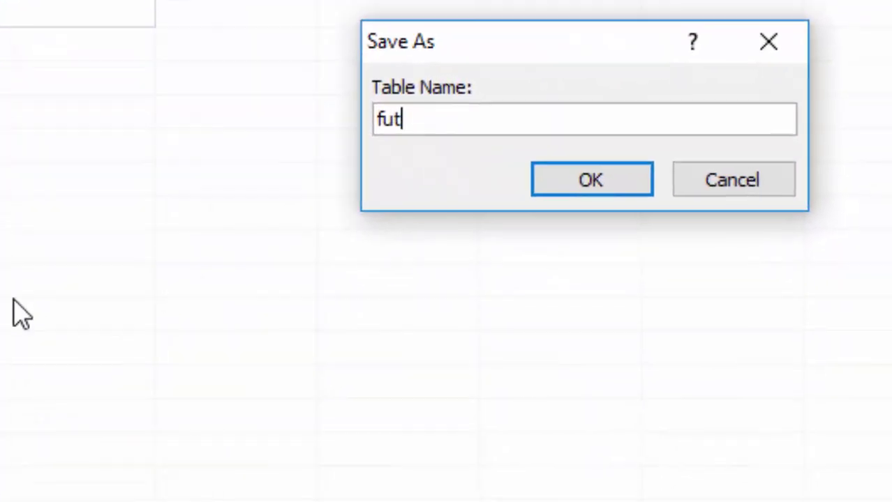
{"action": "type", "text": "ure"}
{"action": "type", "text": " v"}
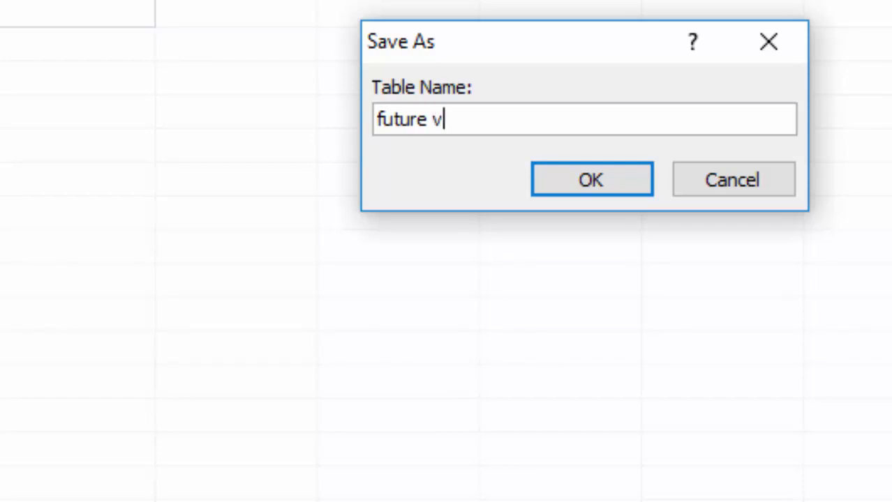
{"action": "type", "text": "alue"}
{"action": "key", "text": "Return"}
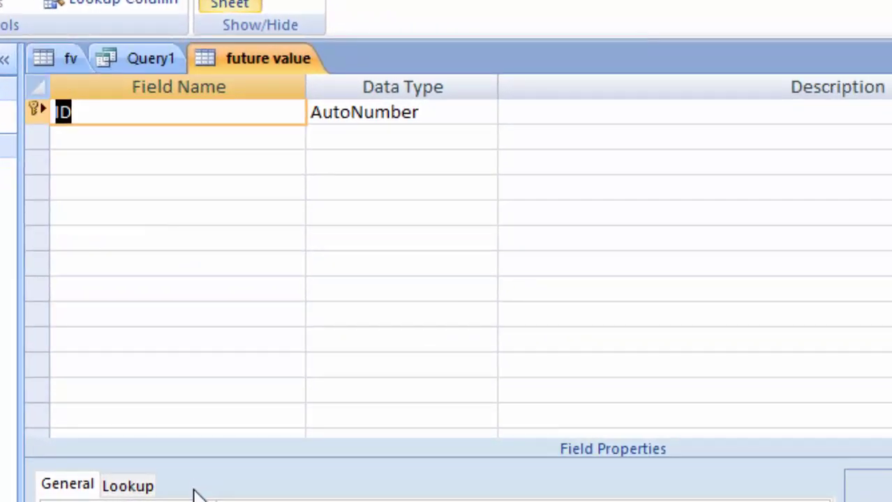
Rename the ID key field to Loanid
{"action": "key", "text": "BackSpace"}
{"action": "type", "text": "Loa"}
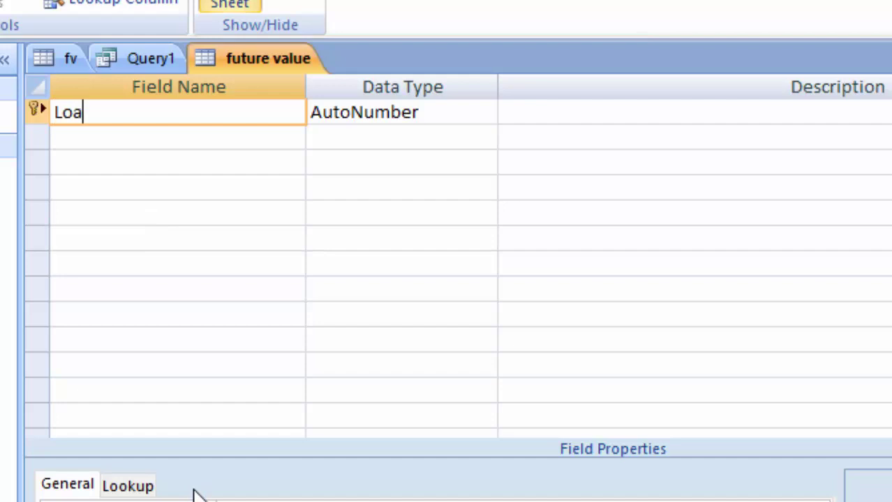
{"action": "type", "text": "nid"}
{"action": "key", "text": "Tab"}
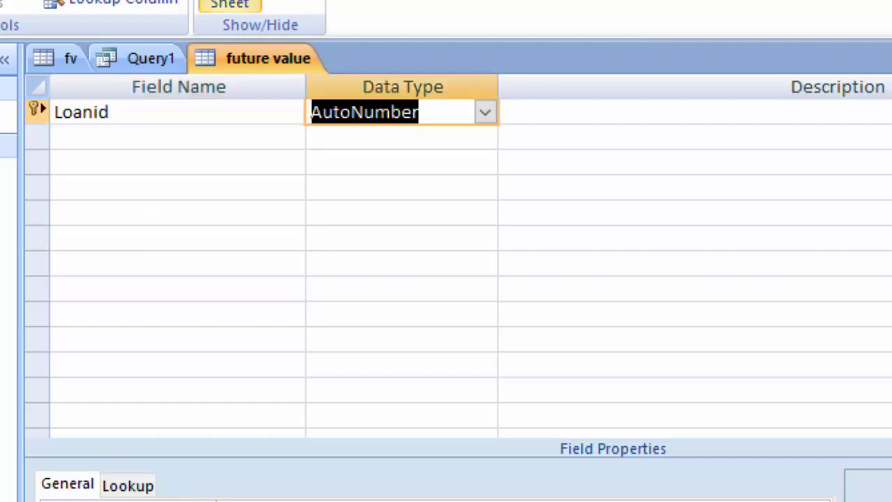
Add an InterestRate field as a Double-sized Number formatted as Percent
{"action": "left_click", "coordinate": [145, 143]}
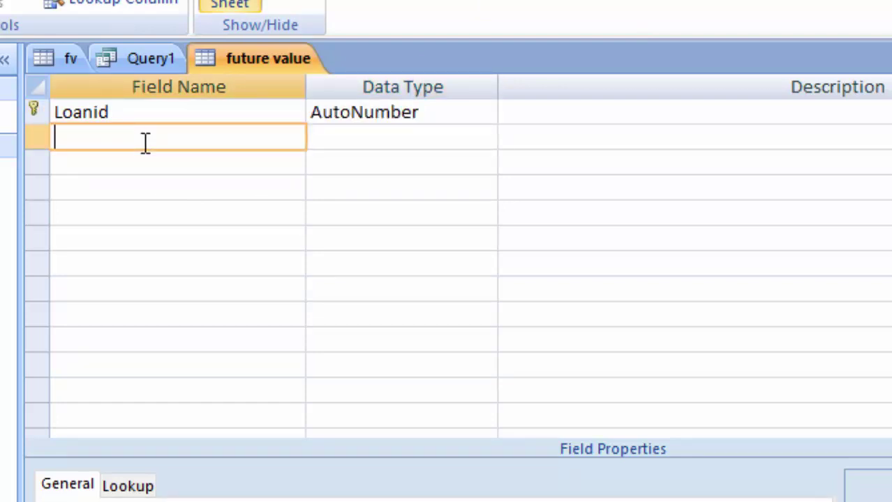
{"action": "type", "text": "Inter"}
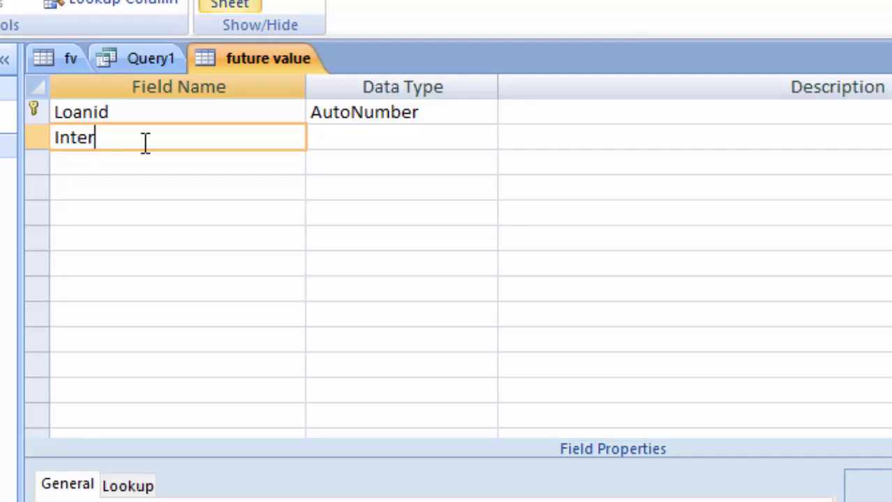
{"action": "type", "text": "estRa"}
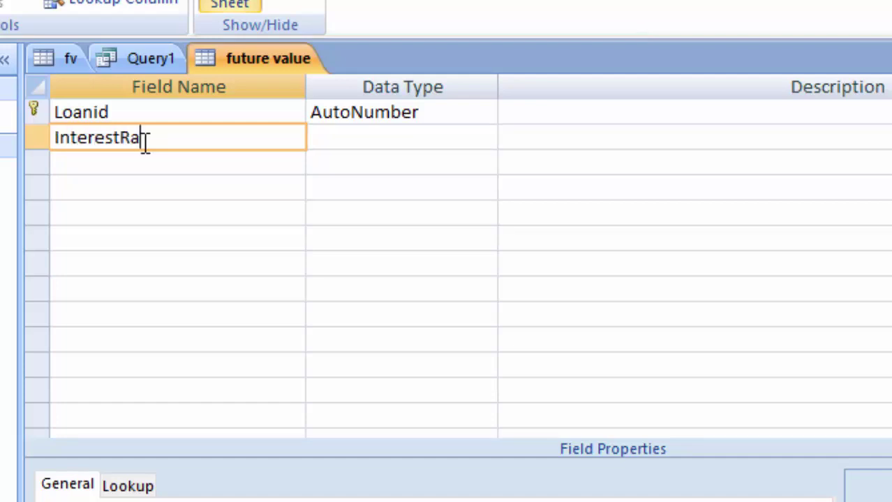
{"action": "type", "text": "te"}
{"action": "left_click", "coordinate": [412, 143]}
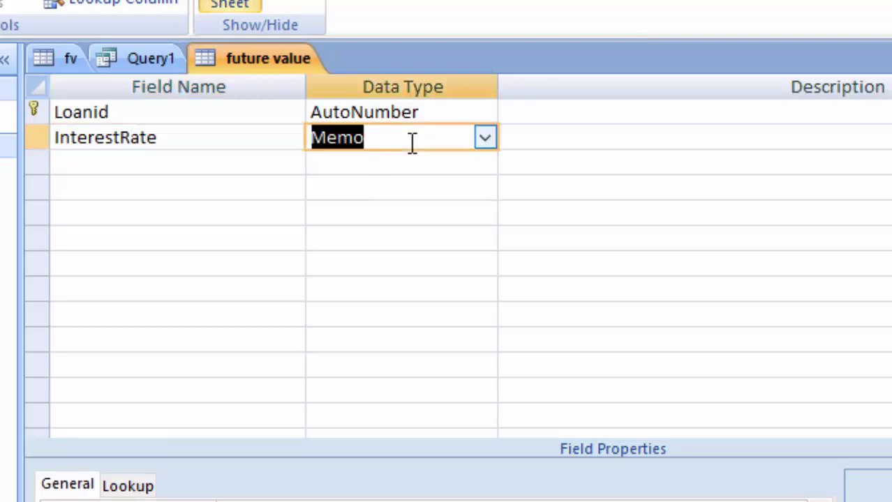
{"action": "left_click", "coordinate": [482, 139]}
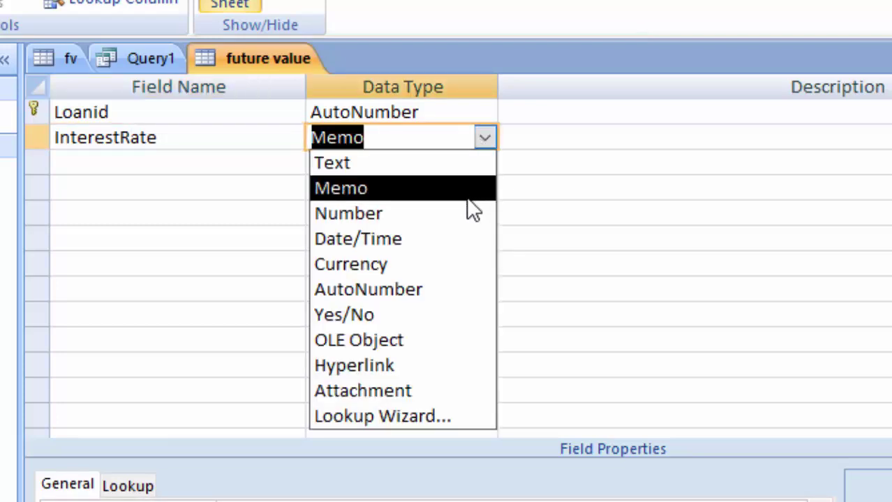
{"action": "left_click", "coordinate": [469, 215]}
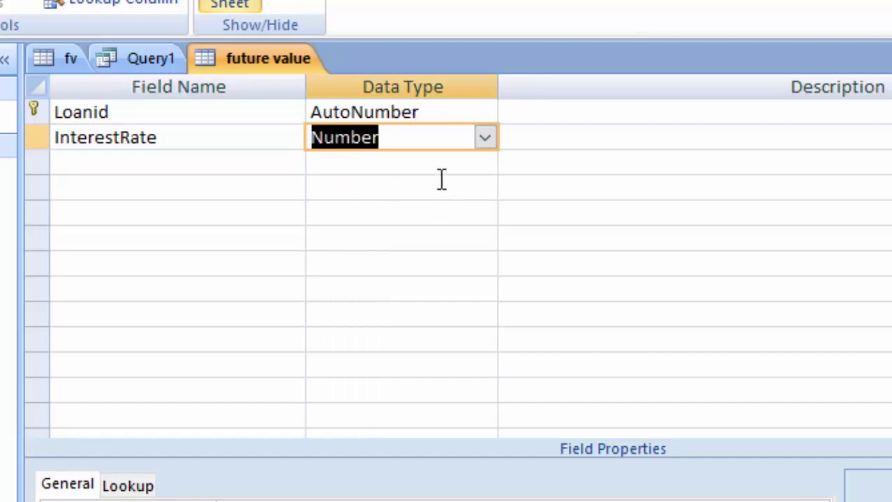
{"action": "left_click", "coordinate": [525, 140]}
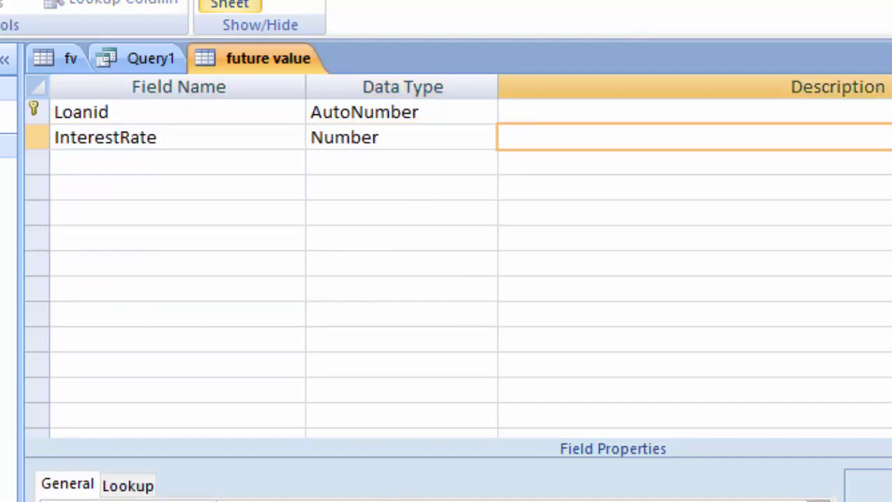
{"action": "left_click", "coordinate": [786, 489]}
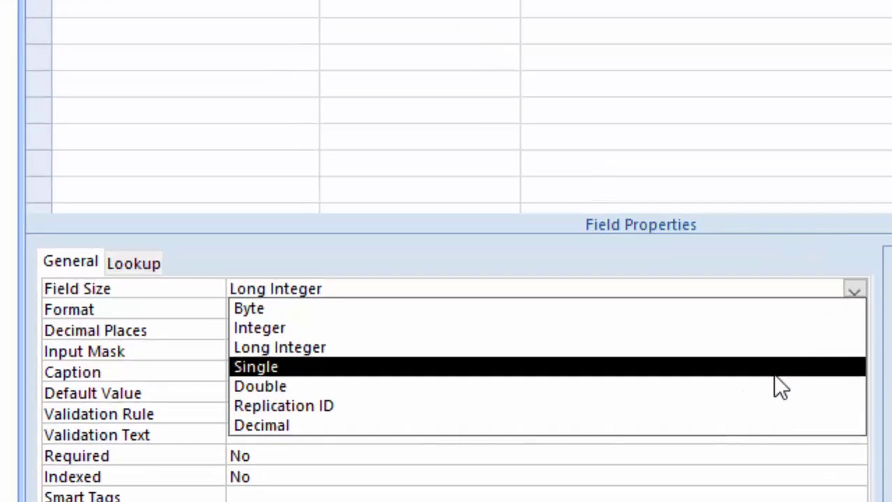
{"action": "left_click", "coordinate": [715, 388]}
{"action": "left_click", "coordinate": [267, 311]}
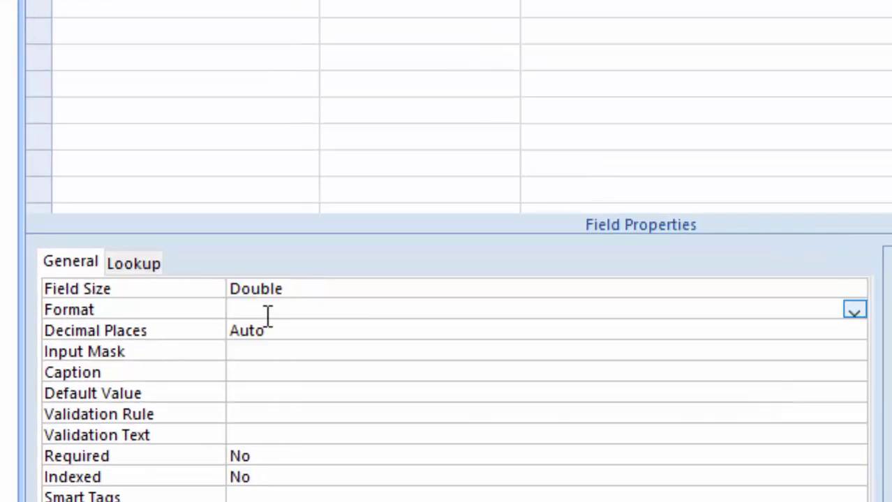
{"action": "type", "text": "P"}
{"action": "type", "text": "ercen"}
{"action": "type", "text": "t"}
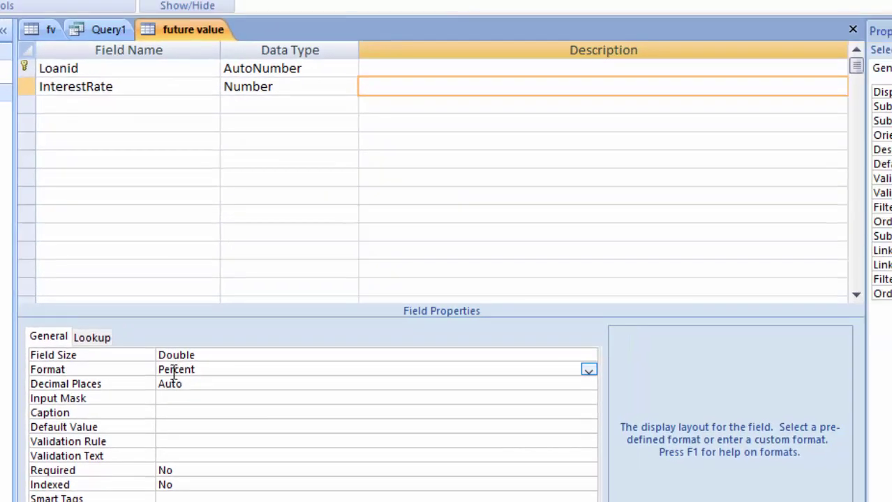
{"action": "left_click", "coordinate": [59, 105]}
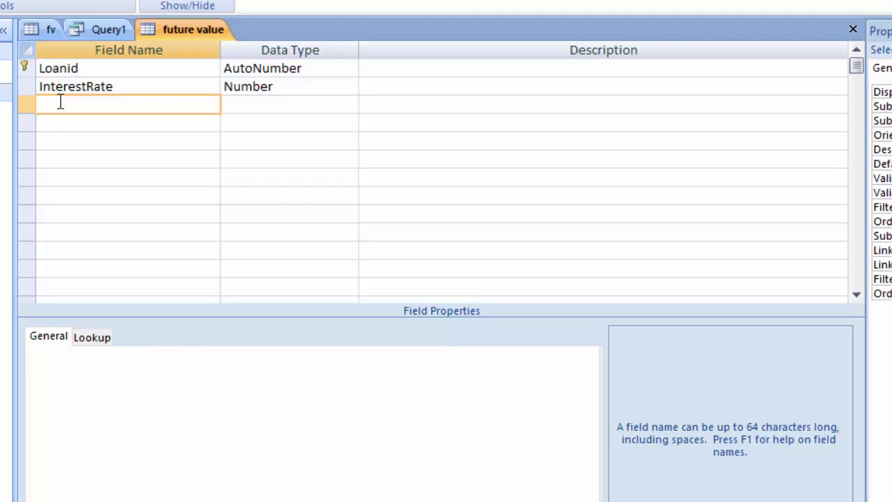
Add a NumberofPeriod field with the Number data type
{"action": "type", "text": "Number"}
{"action": "type", "text": "of"}
{"action": "type", "text": "Perio"}
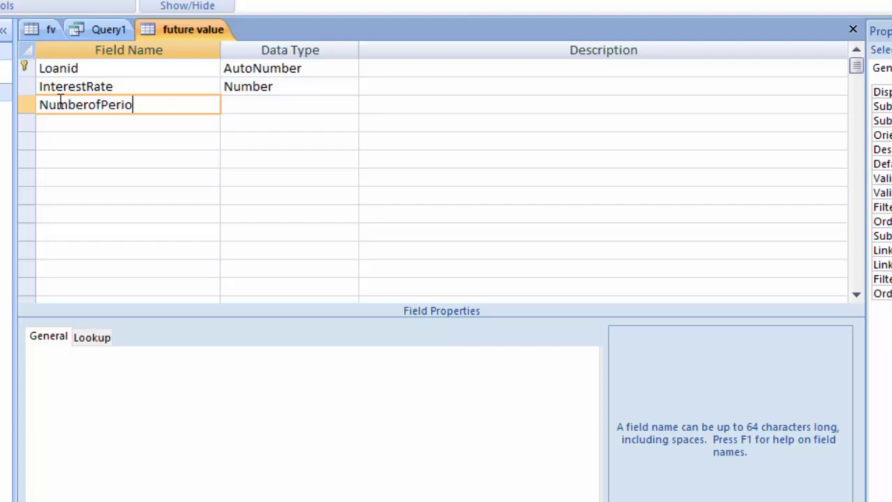
{"action": "type", "text": "d"}
{"action": "left_click", "coordinate": [270, 107]}
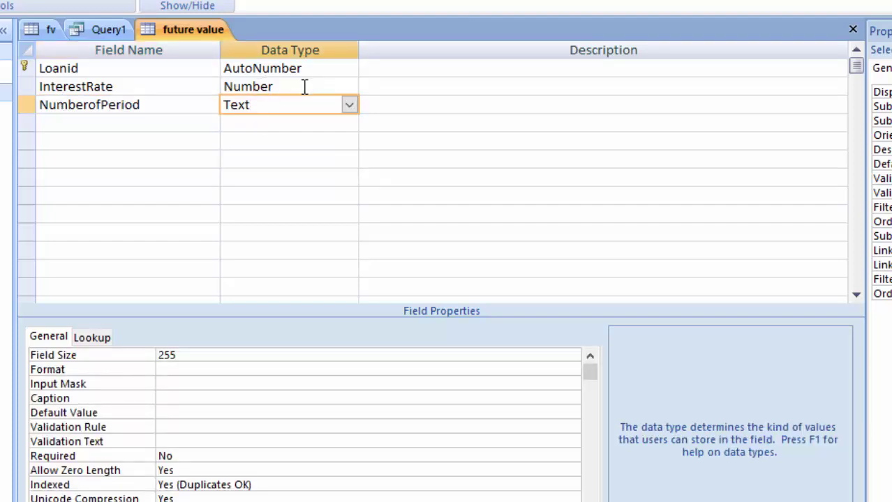
{"action": "left_click", "coordinate": [348, 106]}
{"action": "left_click", "coordinate": [331, 161]}
Add a LoanAmount Number field, correcting the misspelled name
{"action": "left_click", "coordinate": [130, 120]}
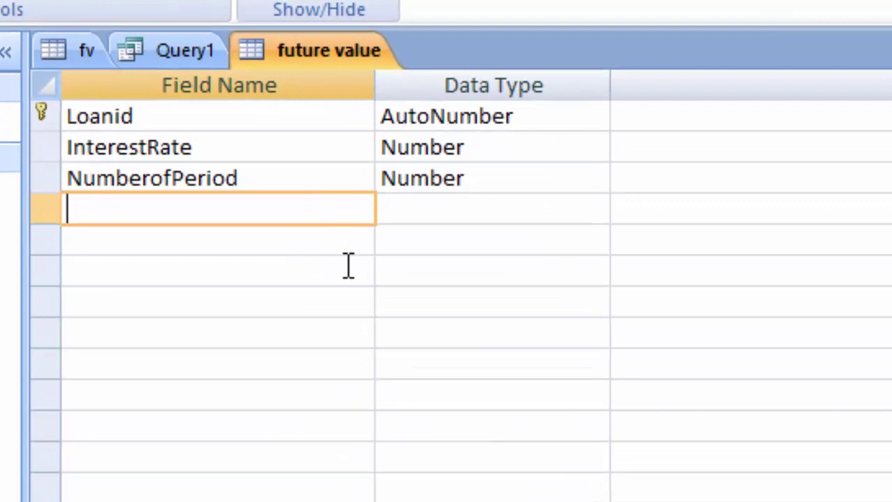
{"action": "type", "text": "Lo"}
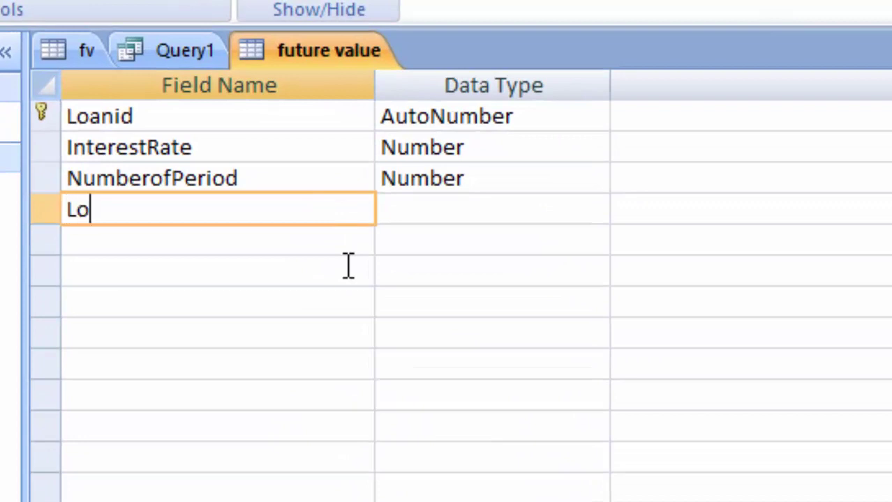
{"action": "type", "text": "anA"}
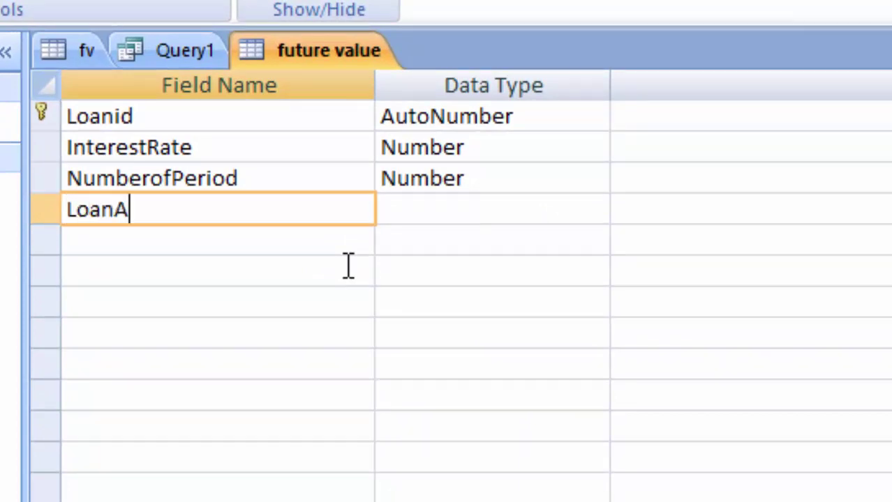
{"action": "type", "text": "mounnt"}
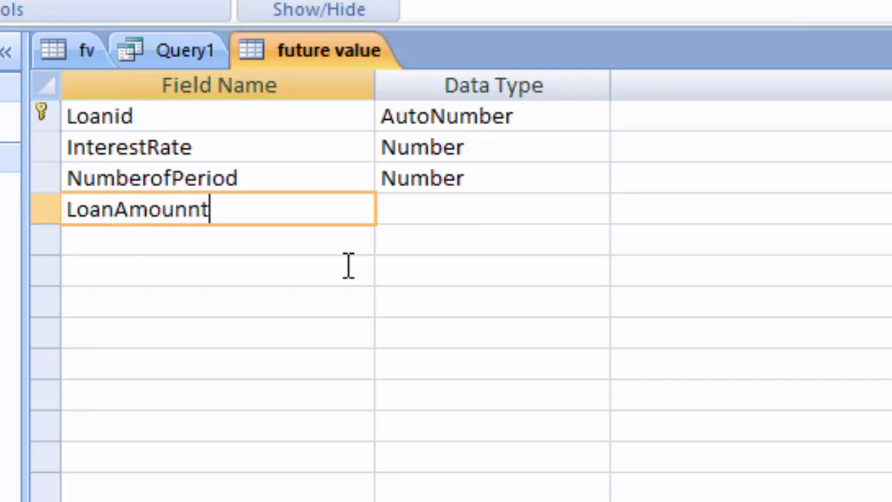
{"action": "left_click", "coordinate": [183, 218]}
{"action": "key", "text": "BackSpace"}
{"action": "left_click", "coordinate": [495, 211]}
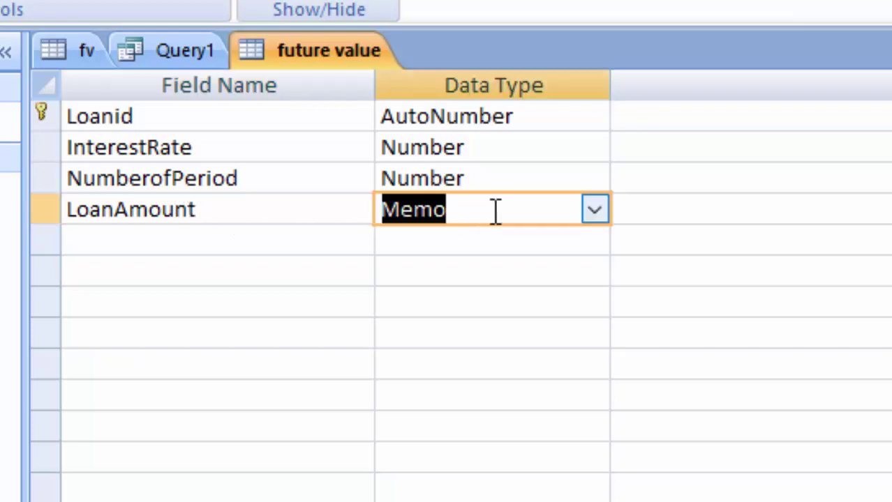
{"action": "left_click", "coordinate": [594, 209]}
{"action": "left_click", "coordinate": [543, 307]}
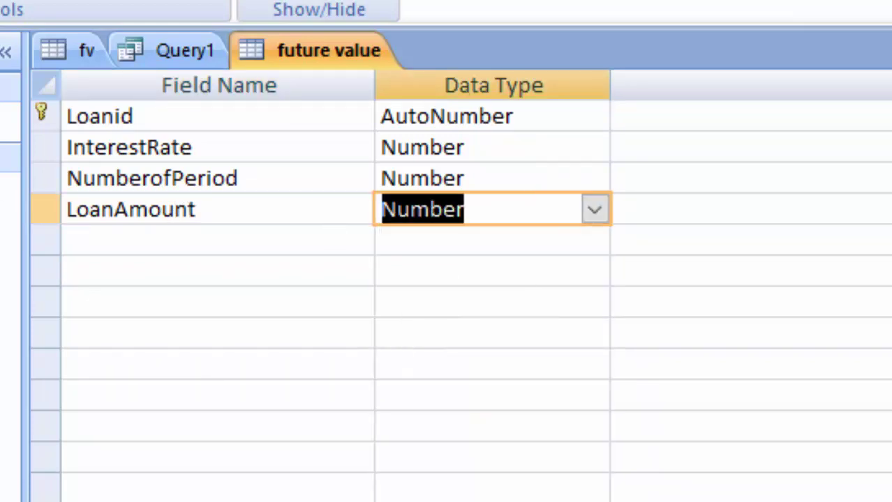
{"action": "left_click", "coordinate": [168, 241]}
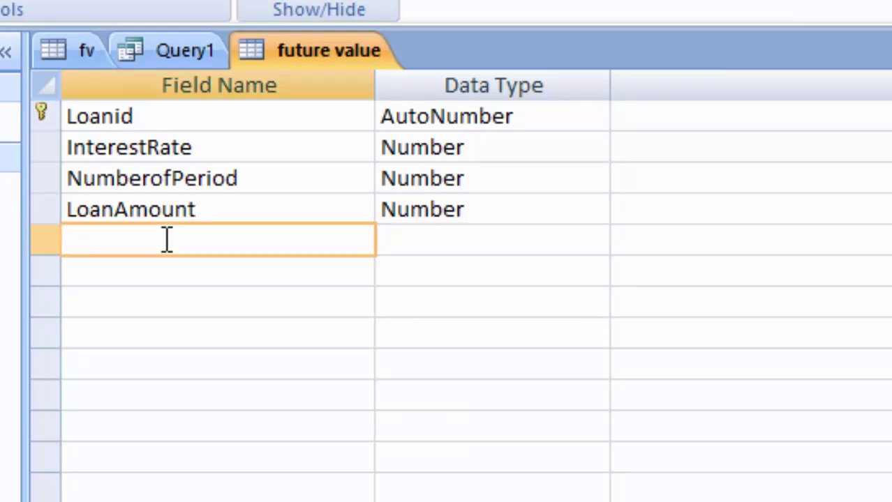
Add a Payment field as a Number with Double field size, then switch to Datasheet view
{"action": "type", "text": "Pmt"}
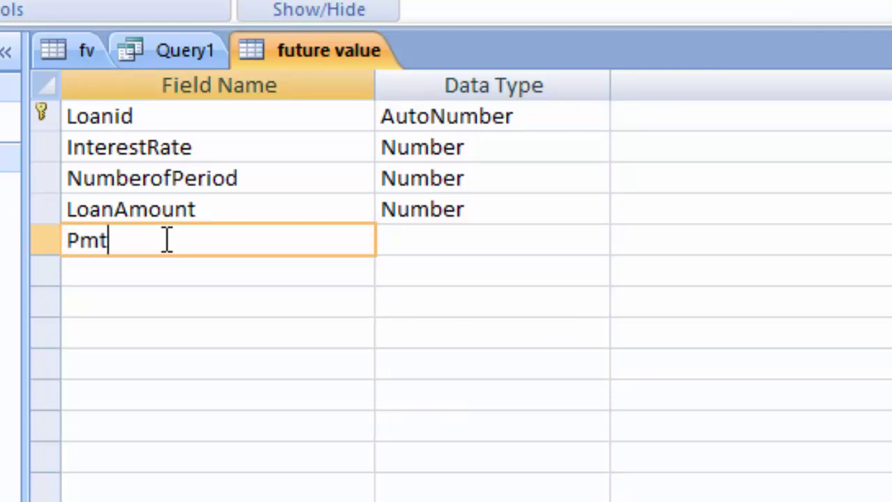
{"action": "key", "text": "BackSpace"}
{"action": "key", "text": "BackSpace"}
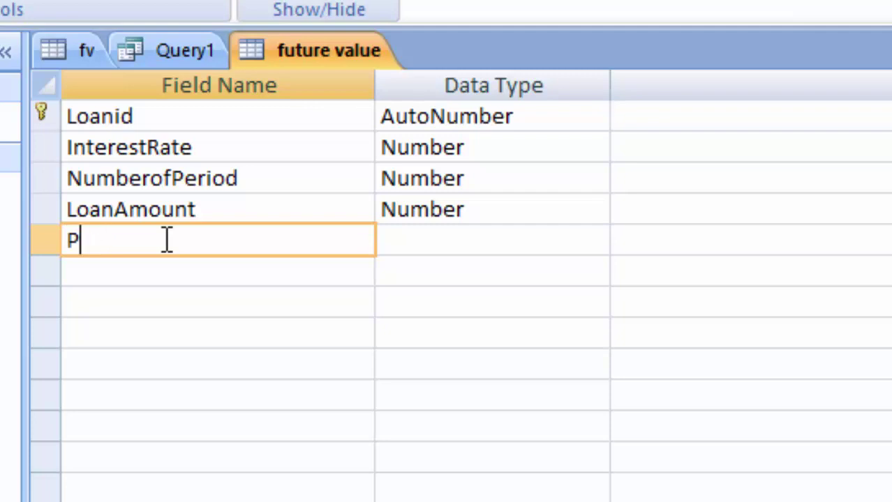
{"action": "type", "text": "aym"}
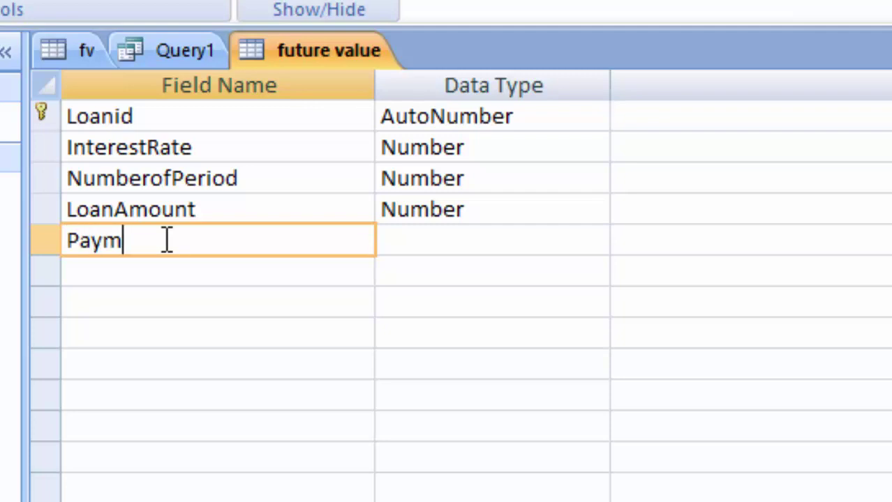
{"action": "type", "text": "ent"}
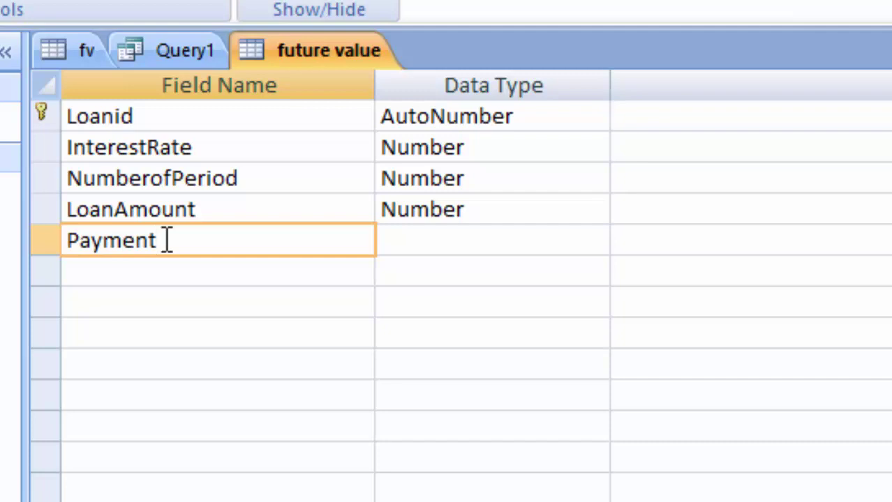
{"action": "left_click", "coordinate": [392, 240]}
{"action": "type", "text": "mo"}
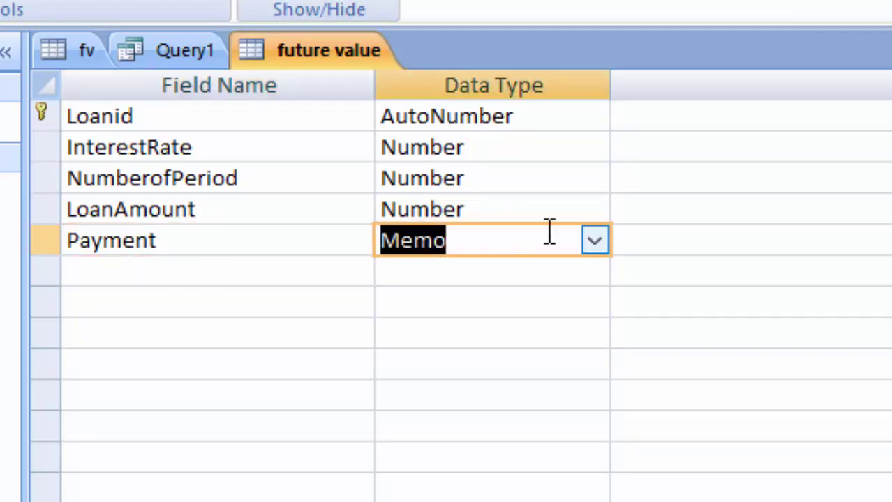
{"action": "left_click", "coordinate": [594, 240]}
{"action": "left_click", "coordinate": [520, 331]}
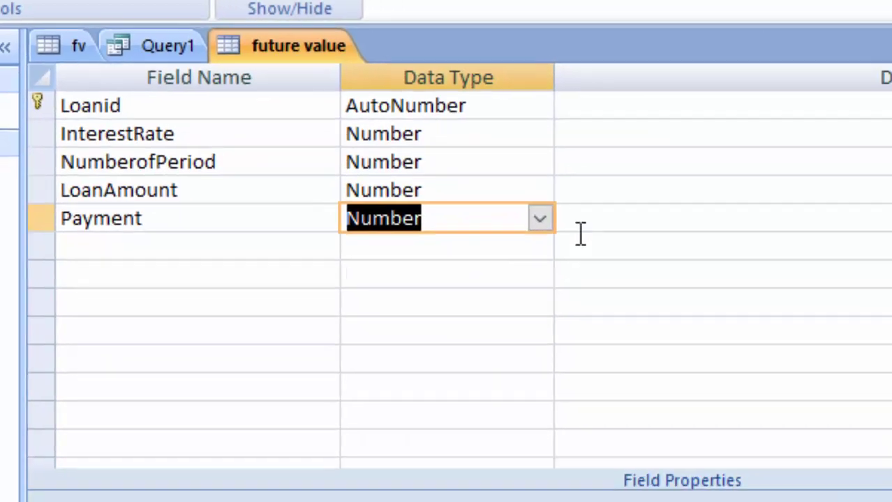
{"action": "left_click", "coordinate": [468, 174]}
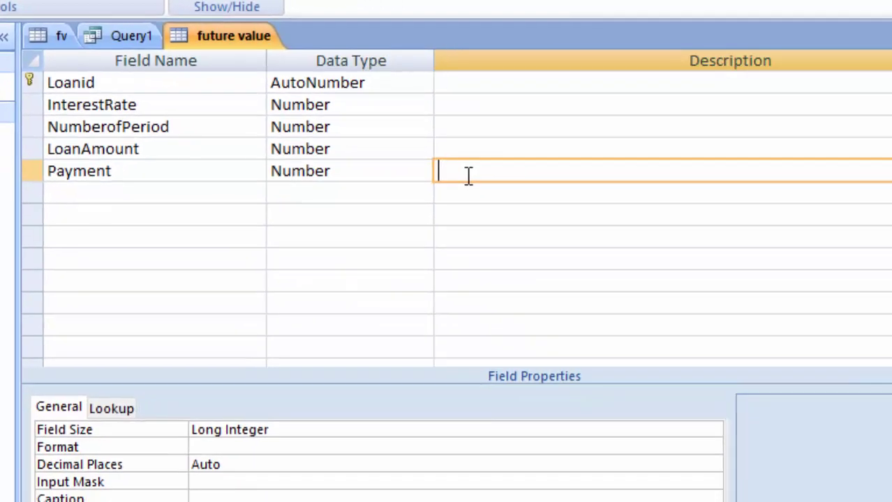
{"action": "left_click", "coordinate": [247, 368]}
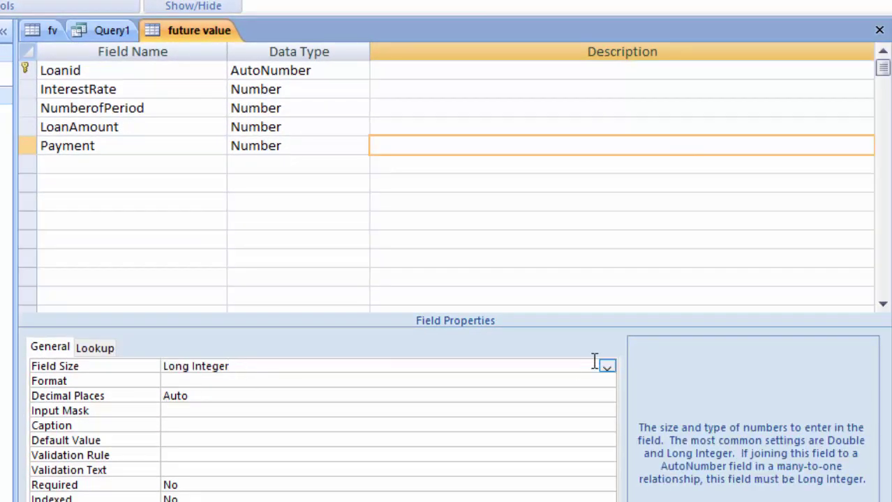
{"action": "left_click", "coordinate": [606, 367]}
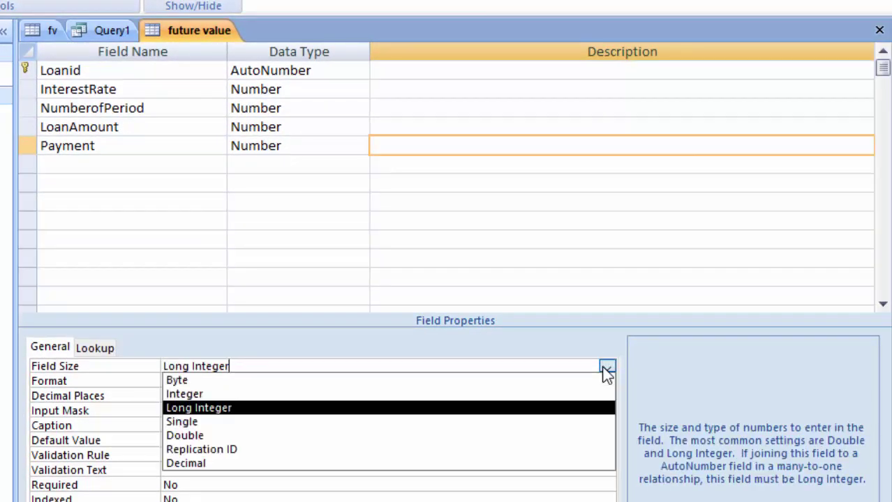
{"action": "left_click", "coordinate": [531, 440]}
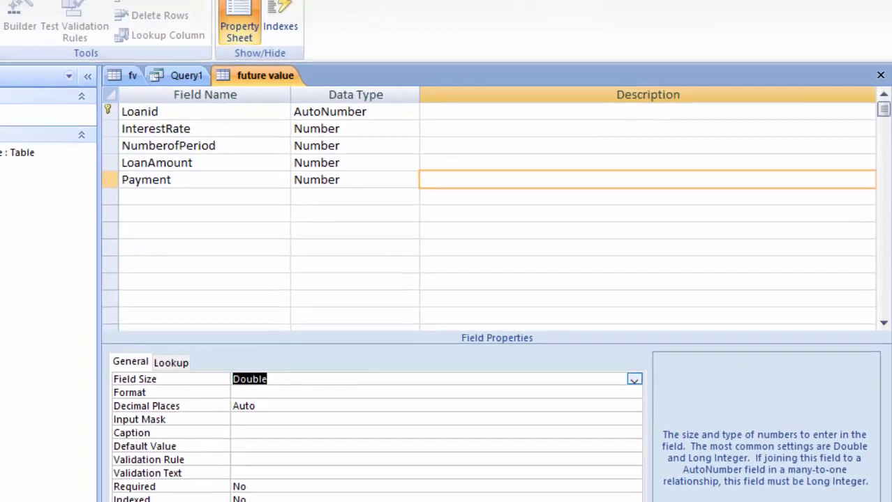
{"action": "left_click", "coordinate": [23, 59]}
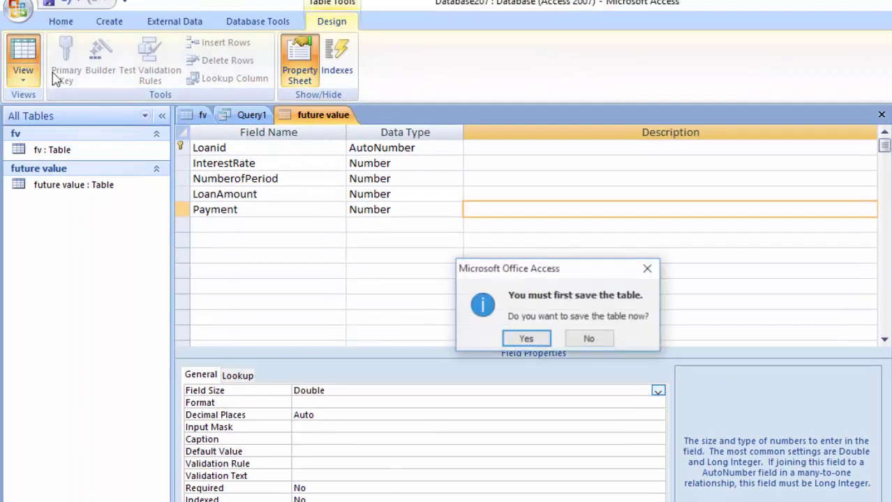
Save the table, make the datasheet bold, and autofit all five columns to their headers
{"action": "left_click", "coordinate": [527, 342]}
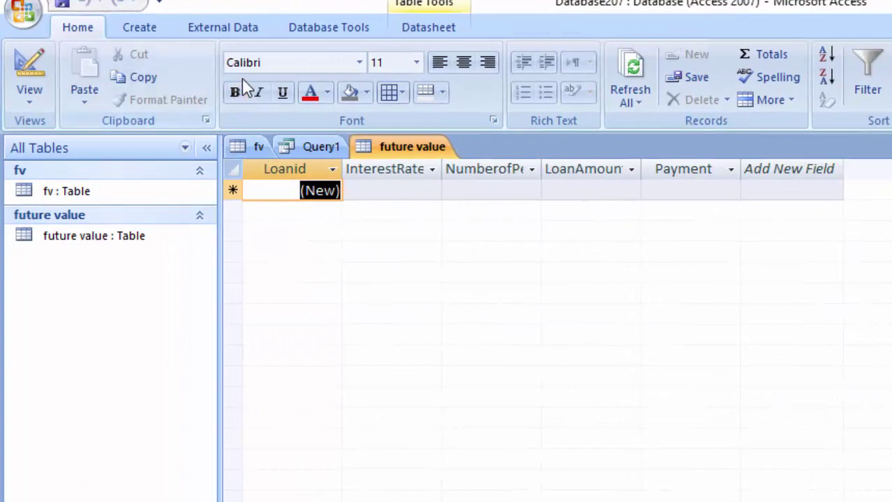
{"action": "left_click", "coordinate": [238, 89]}
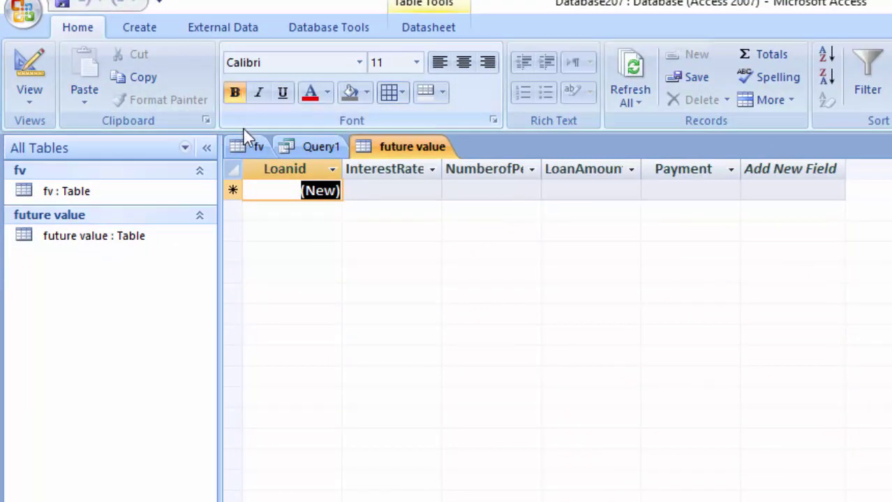
{"action": "double_click", "coordinate": [342, 167]}
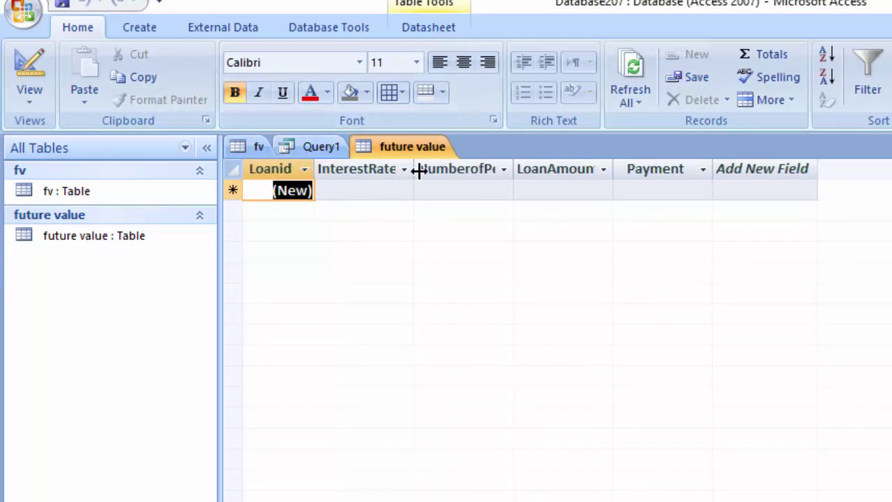
{"action": "double_click", "coordinate": [415, 169]}
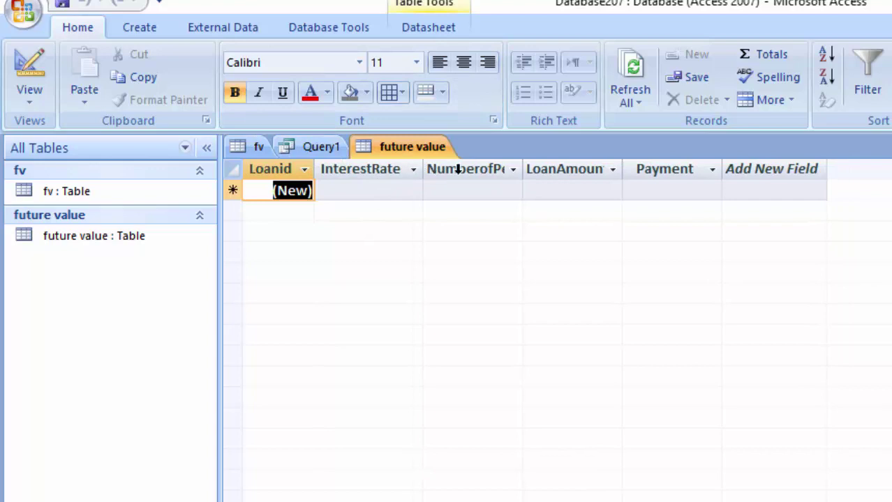
{"action": "double_click", "coordinate": [523, 167]}
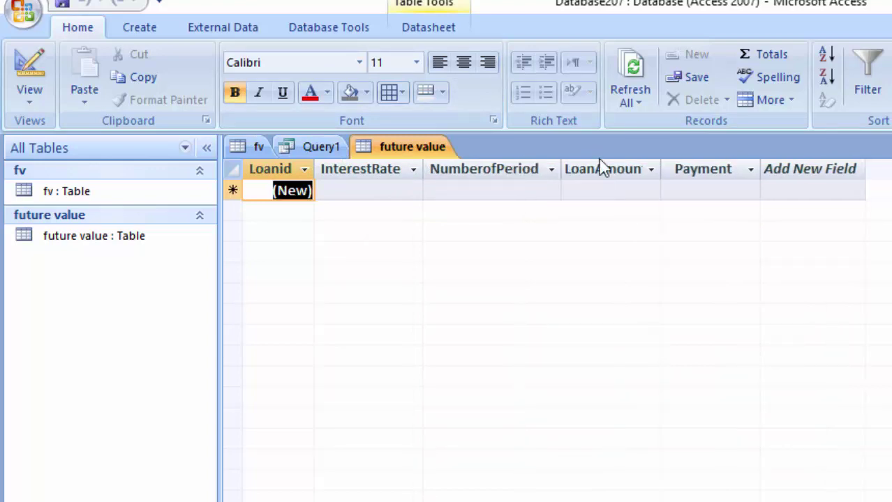
{"action": "double_click", "coordinate": [660, 168]}
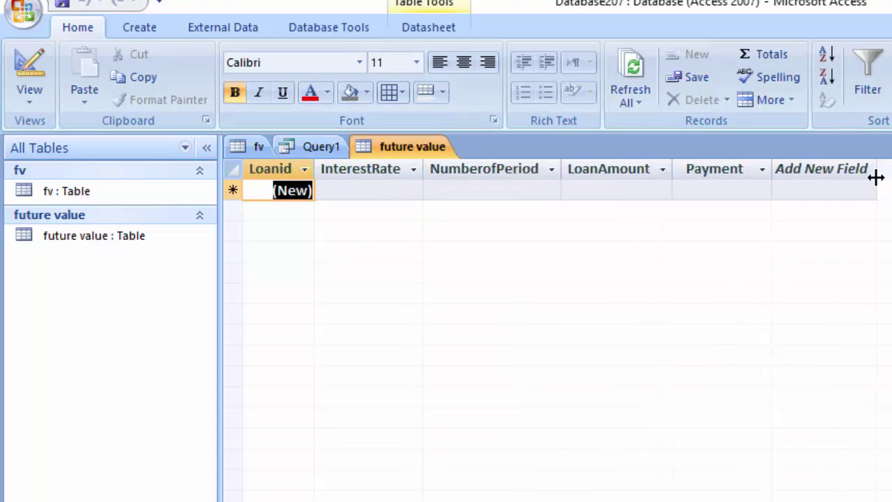
{"action": "double_click", "coordinate": [770, 168]}
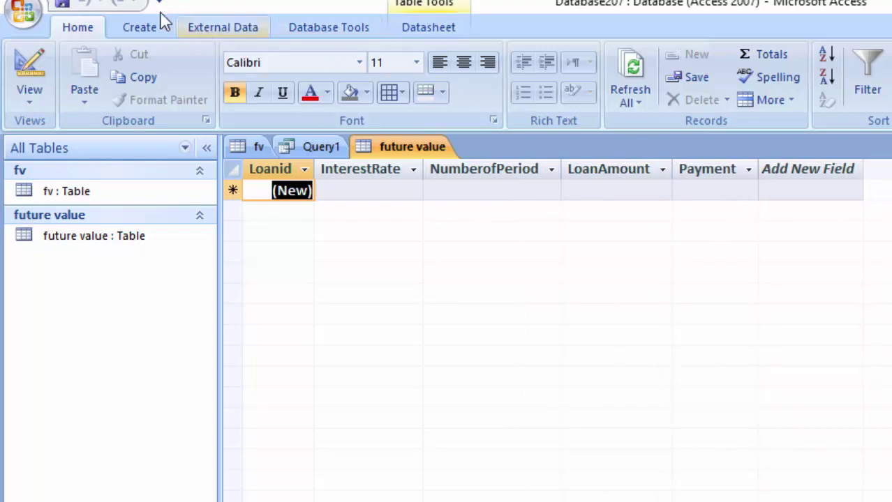
Build a design-view query on future value with InterestRate, NumberofPeriod, LoanAmount and Payment
{"action": "left_click", "coordinate": [147, 27]}
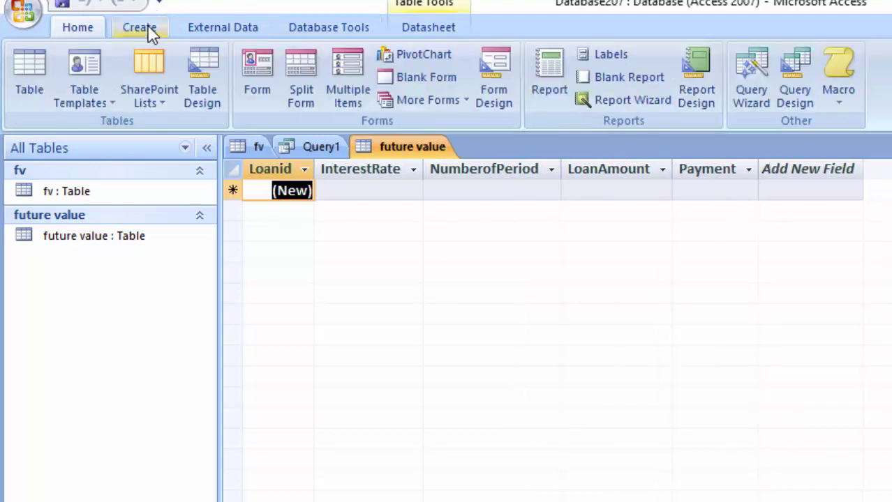
{"action": "left_click", "coordinate": [788, 64]}
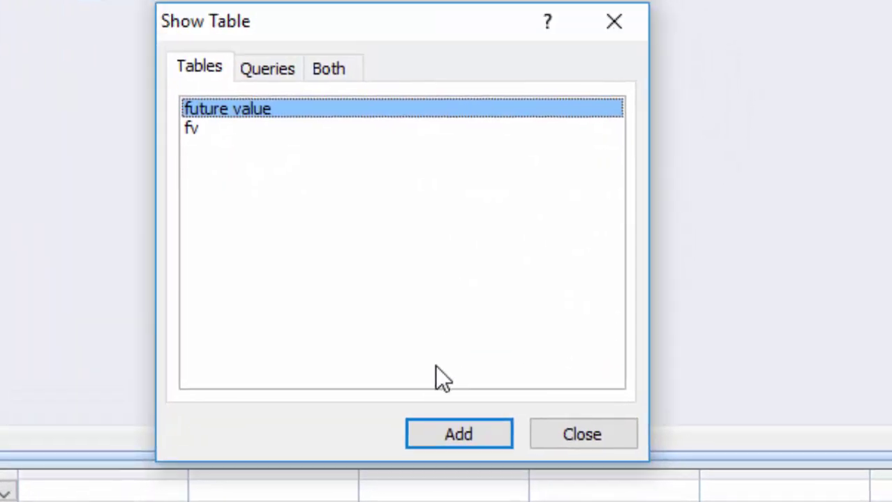
{"action": "left_click", "coordinate": [484, 429]}
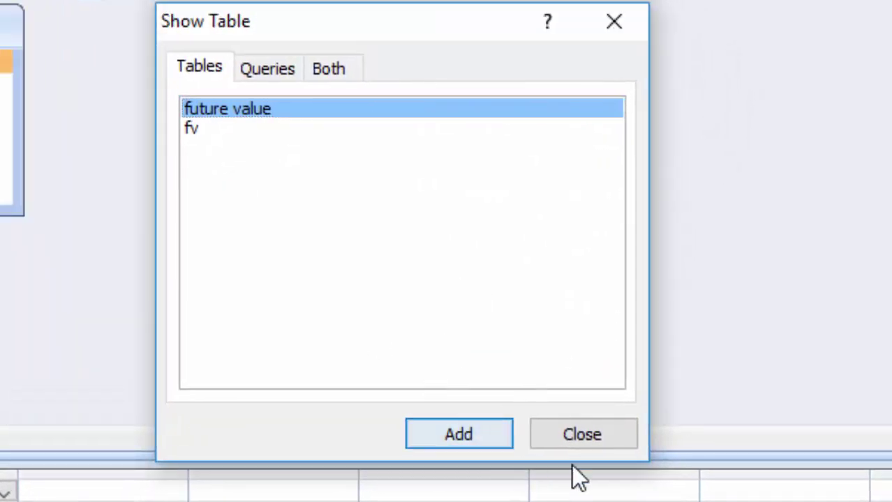
{"action": "left_click", "coordinate": [591, 445]}
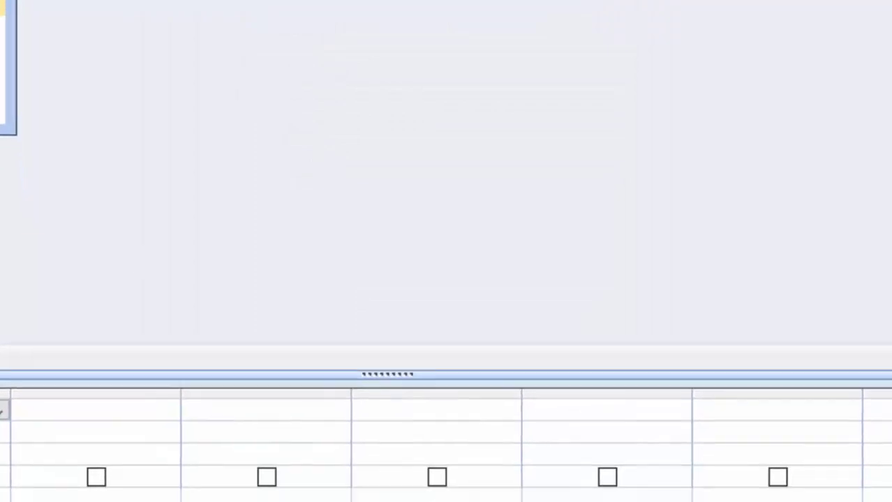
{"action": "double_click", "coordinate": [7, 6]}
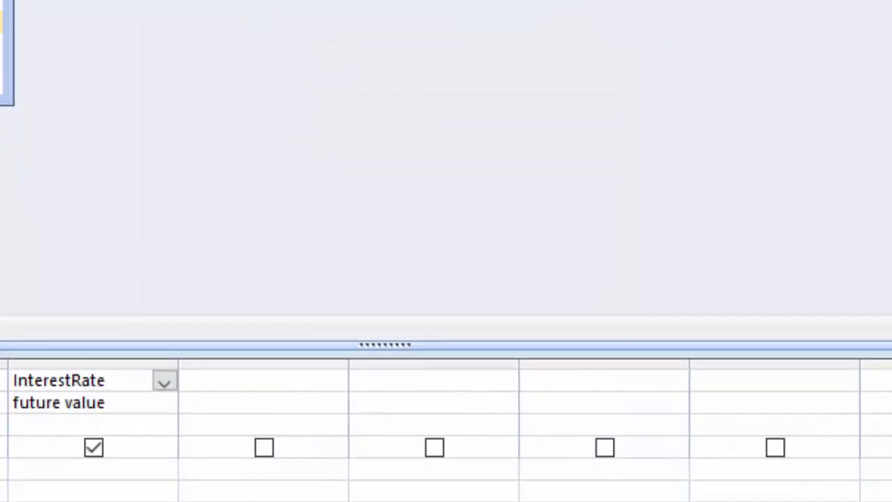
{"action": "double_click", "coordinate": [7, 22]}
{"action": "double_click", "coordinate": [7, 42]}
{"action": "double_click", "coordinate": [7, 60]}
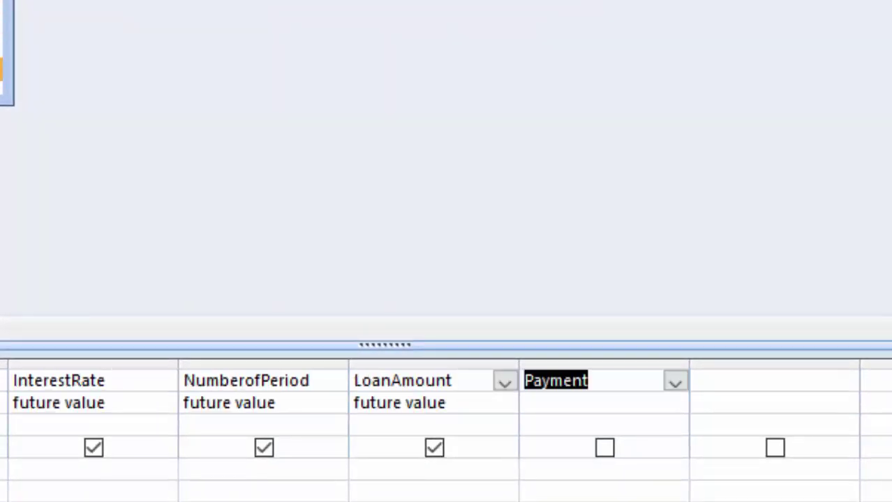
{"action": "left_click", "coordinate": [612, 377]}
In the Zoom box, enter Payment:pmt([InterestRate]/12,[NumberofPeriod]*12,[LoanAmount],0,0)
{"action": "right_click", "coordinate": [613, 378]}
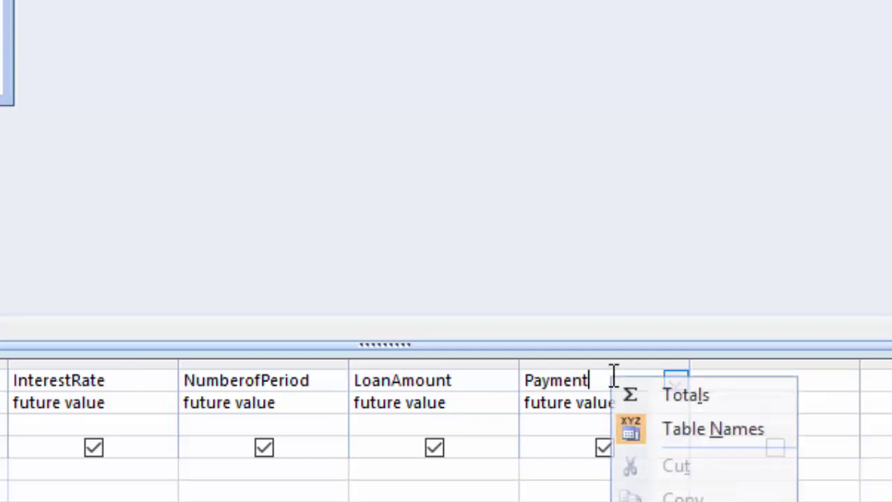
{"action": "key", "text": "z"}
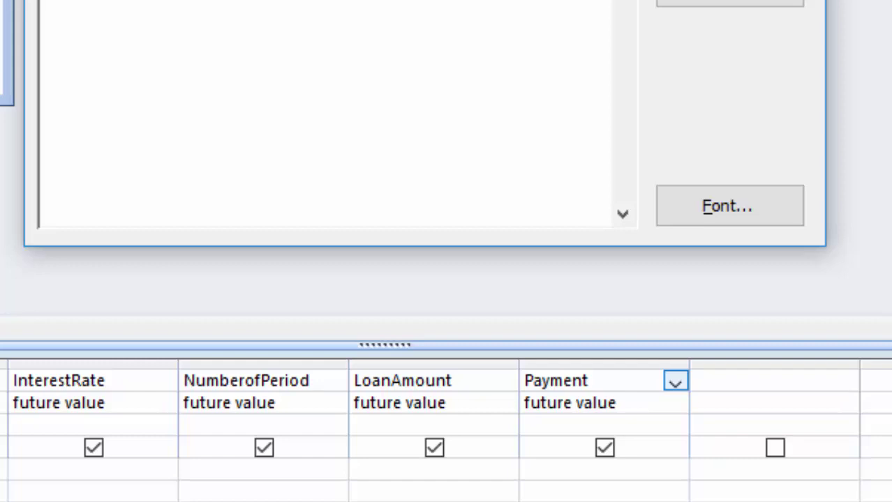
{"action": "type", "text": ":pmt([InterestR"}
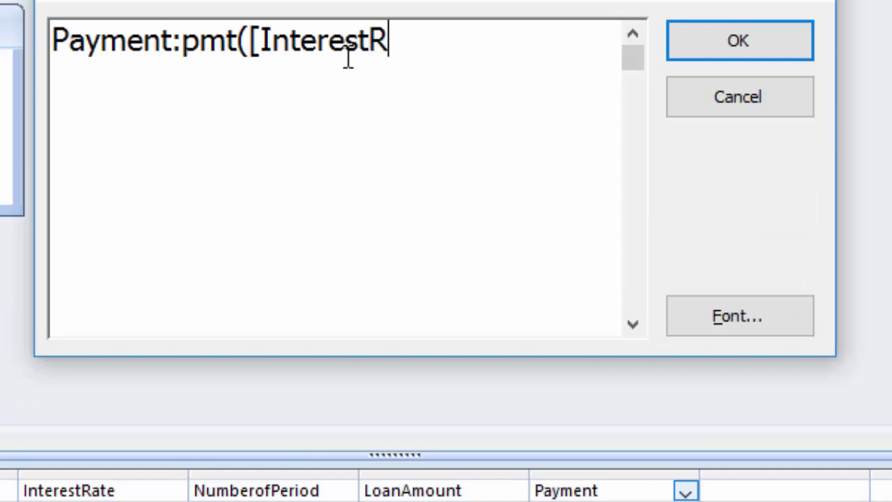
{"action": "type", "text": "ate]"}
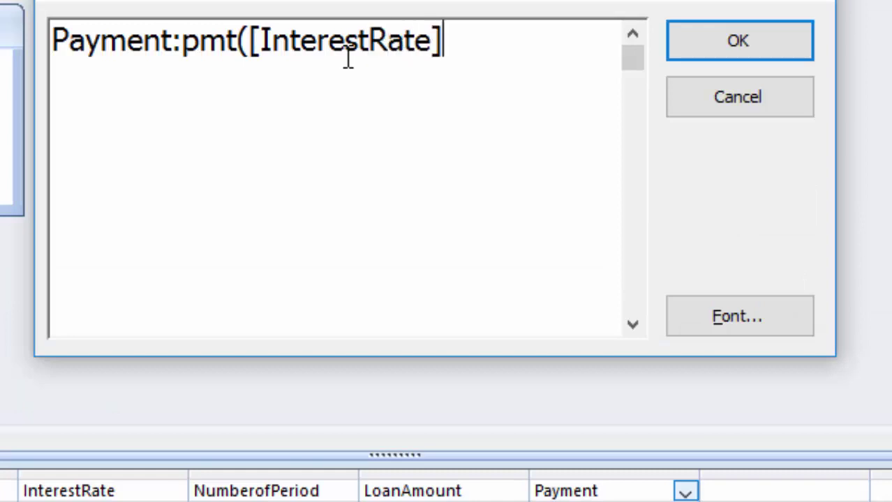
{"action": "type", "text": "/12"}
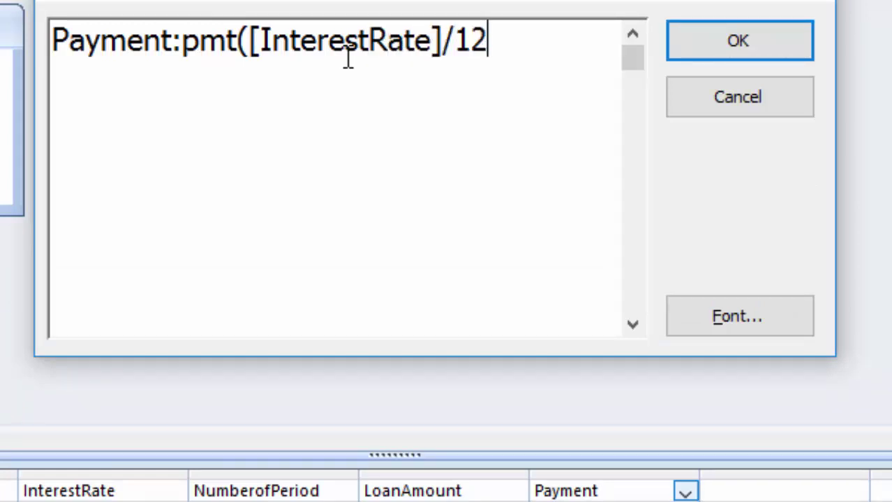
{"action": "type", "text": ","}
{"action": "type", "text": "["}
{"action": "type", "text": "Numbe"}
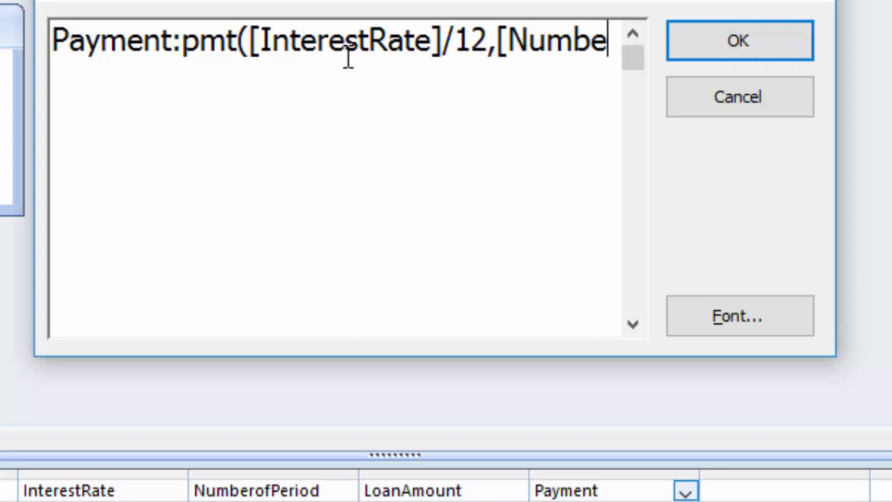
{"action": "type", "text": "rof"}
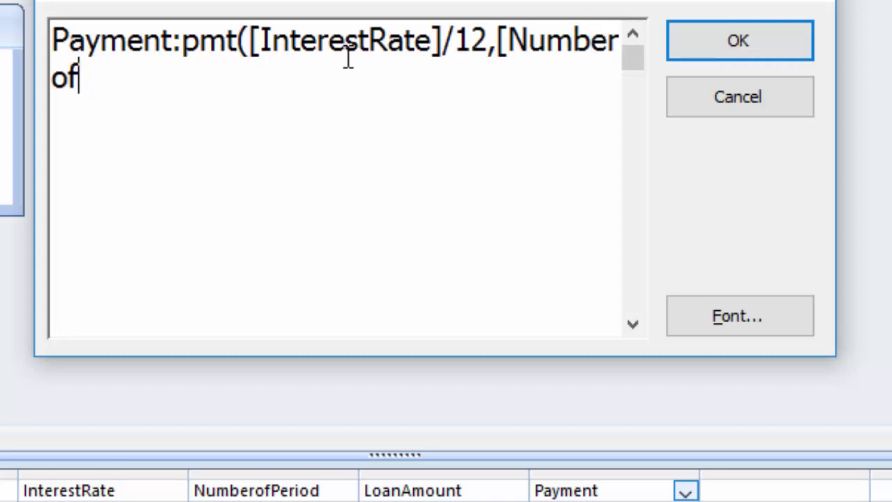
{"action": "type", "text": "Pe"}
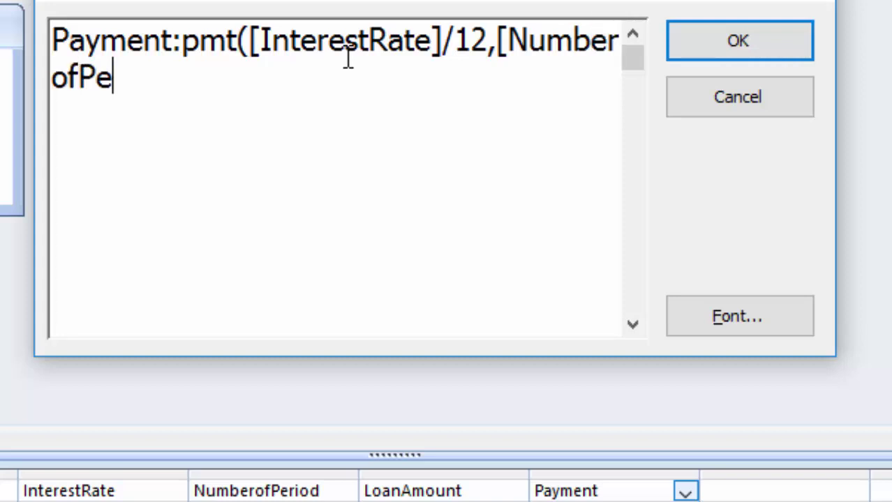
{"action": "type", "text": "riod]"}
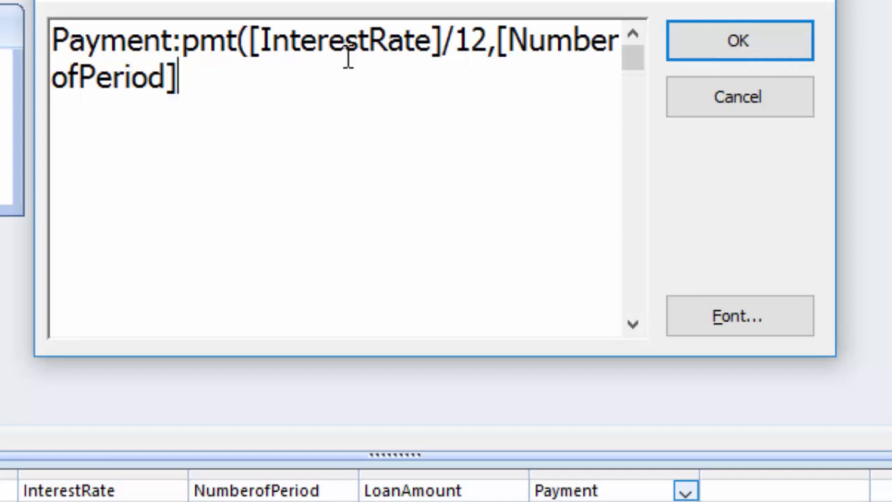
{"action": "type", "text": "*"}
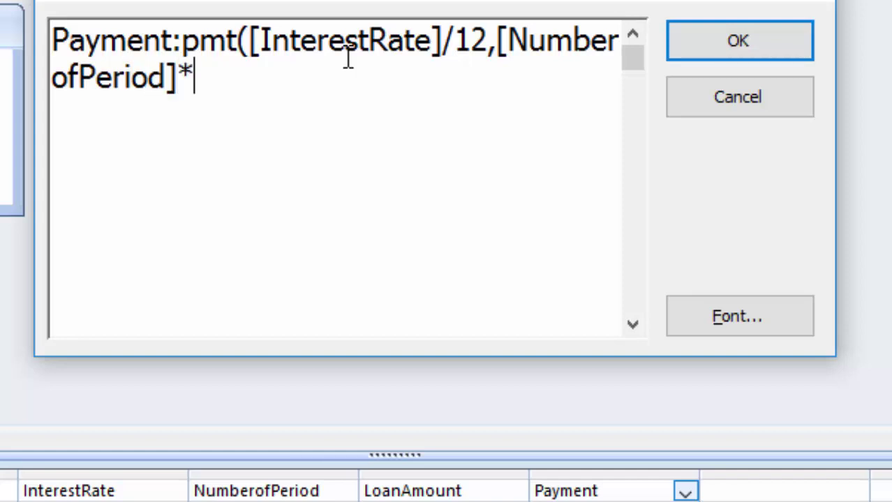
{"action": "type", "text": "12,"}
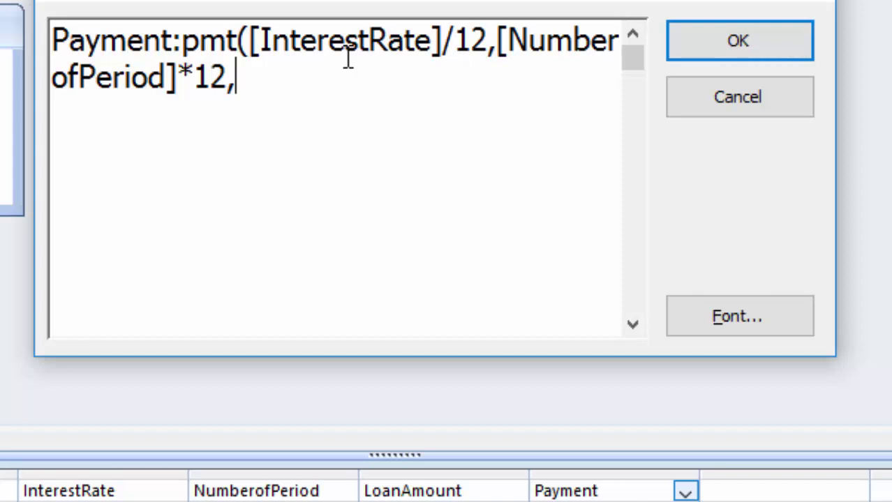
{"action": "type", "text": "[L"}
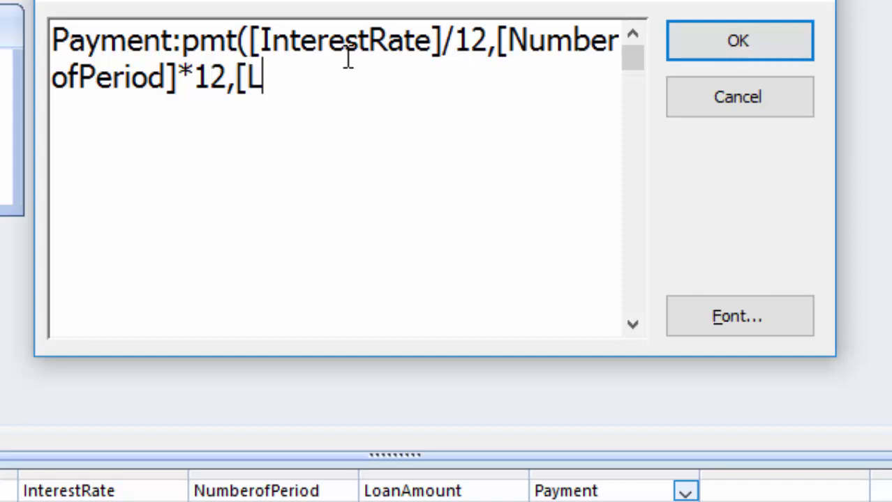
{"action": "type", "text": "oan"}
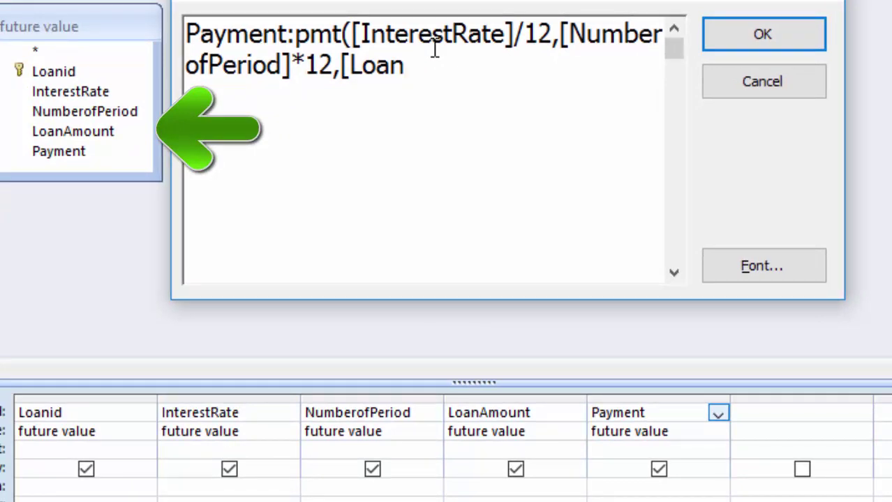
{"action": "type", "text": "Amoun"}
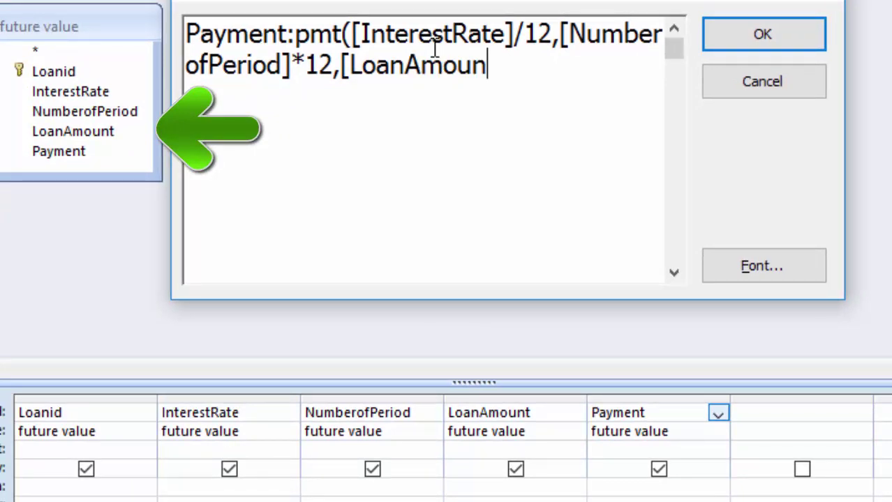
{"action": "type", "text": "t]"}
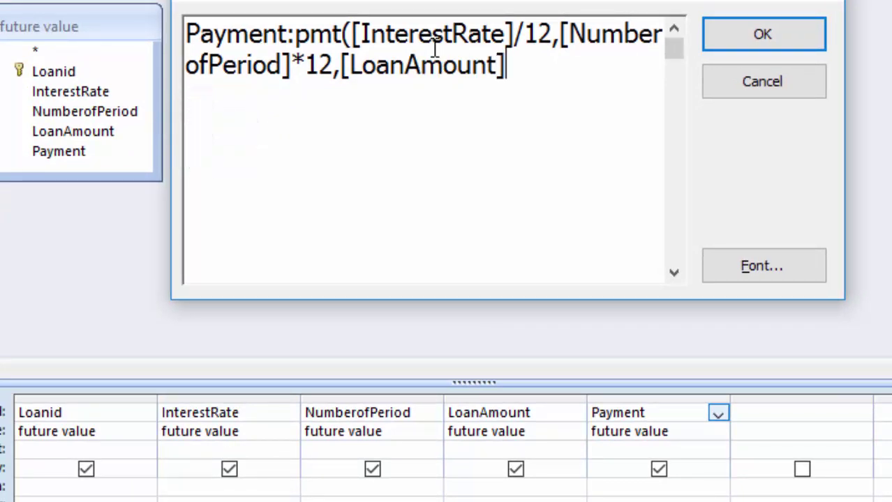
{"action": "type", "text": ",0"}
{"action": "type", "text": ",0"}
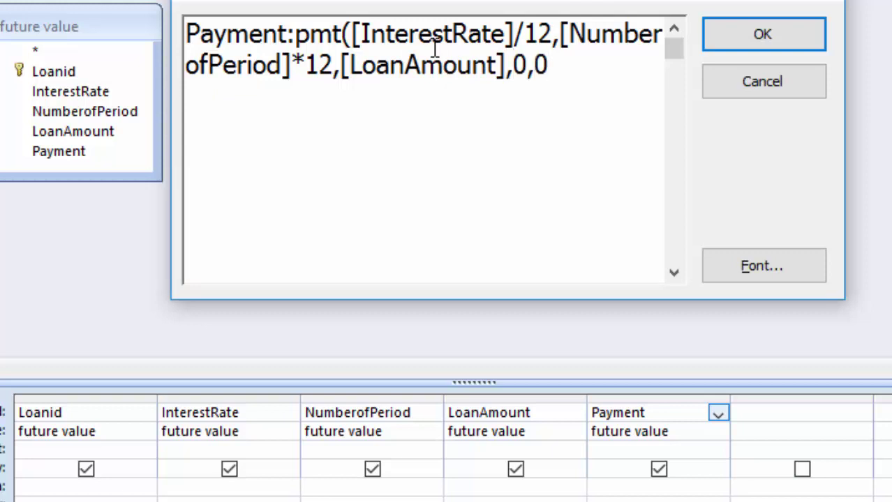
{"action": "type", "text": ")"}
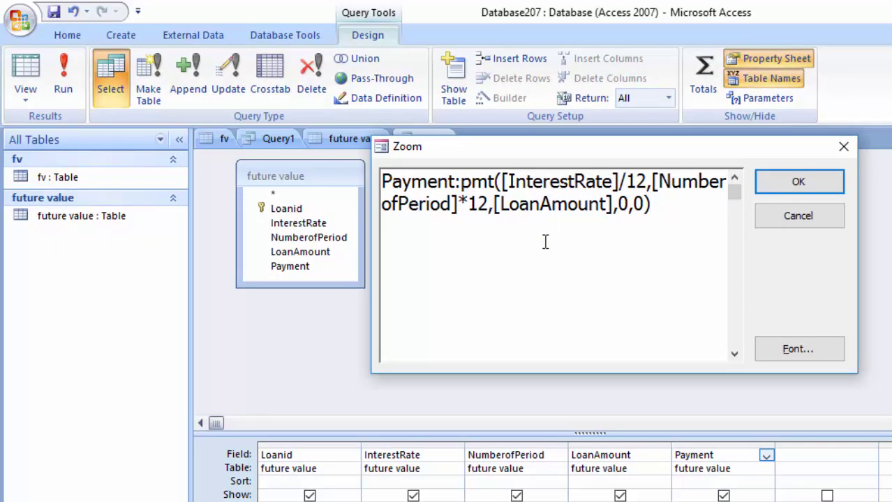
Confirm the Payment expression, run the query, and widen the InterestRate column
{"action": "left_click", "coordinate": [797, 182]}
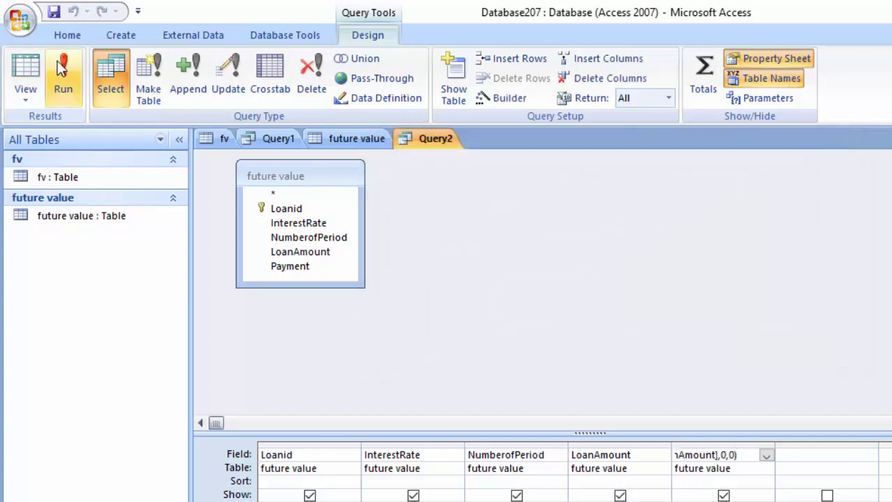
{"action": "left_click", "coordinate": [63, 77]}
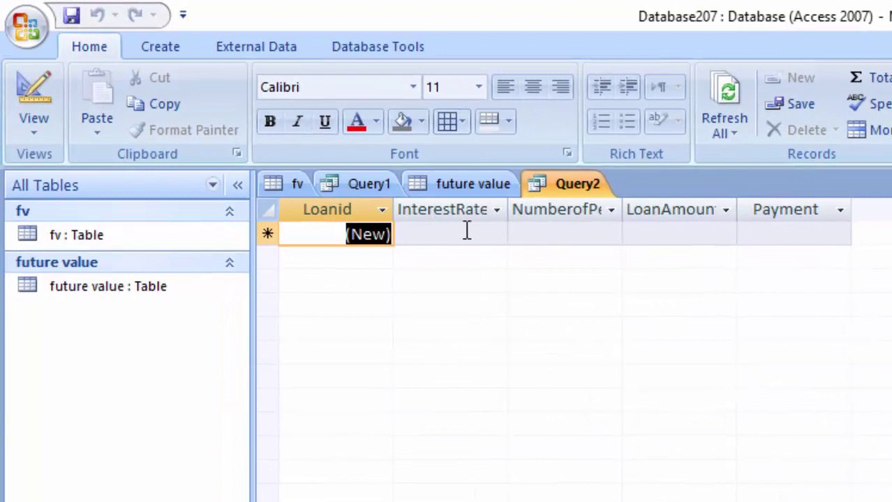
{"action": "left_click_drag", "start_coordinate": [511, 209], "coordinate": [518, 210]}
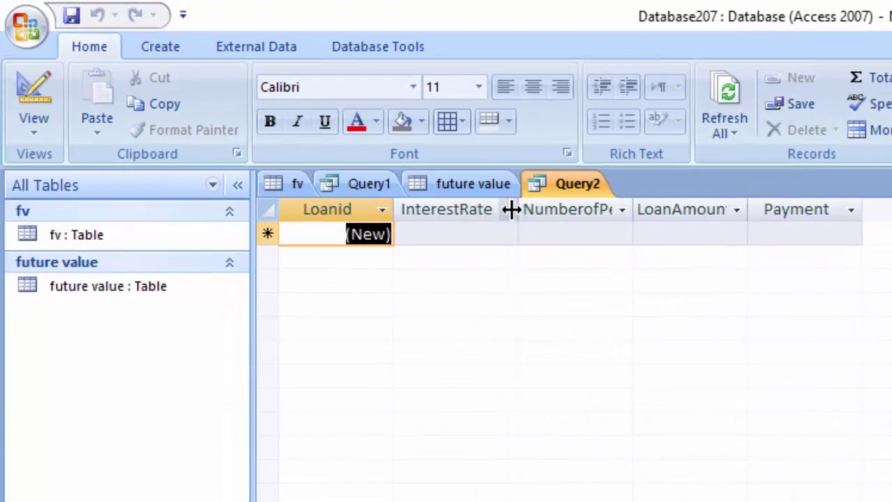
{"action": "left_click", "coordinate": [508, 209]}
Enter a first loan record at 12% over 5 periods and fit the Payment column
{"action": "left_click", "coordinate": [458, 239]}
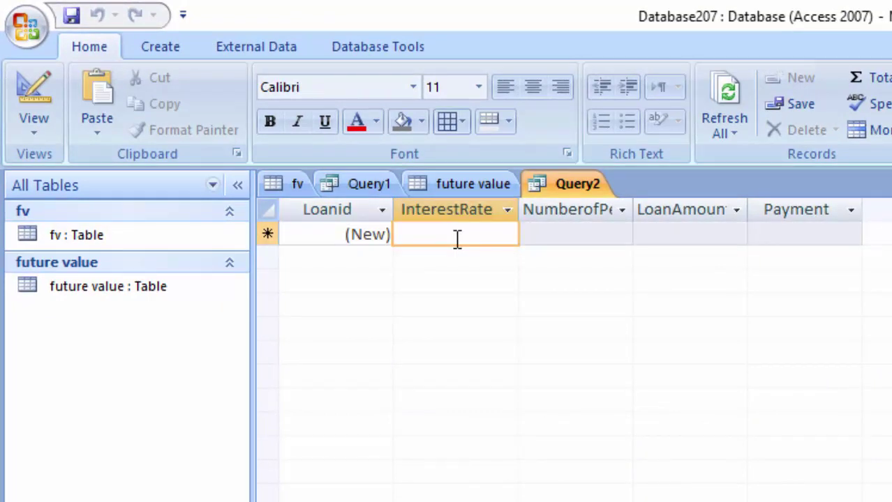
{"action": "type", "text": "1"}
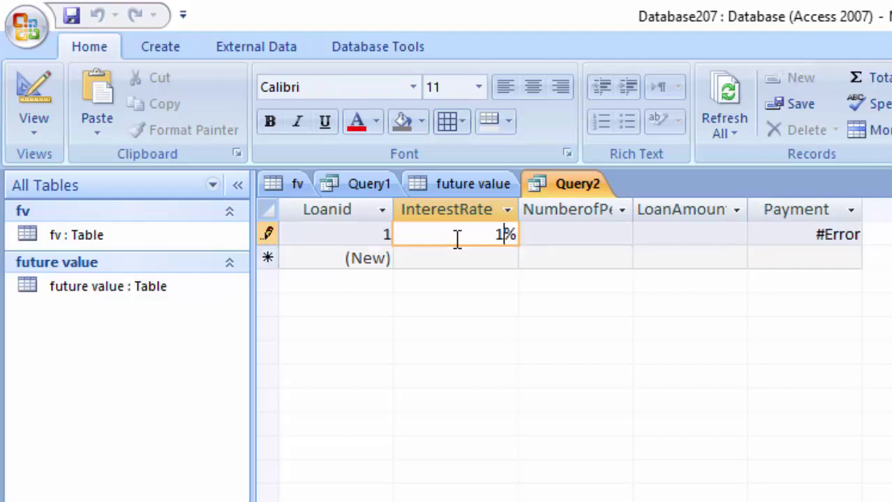
{"action": "type", "text": "2"}
{"action": "key", "text": "Tab"}
{"action": "type", "text": "5"}
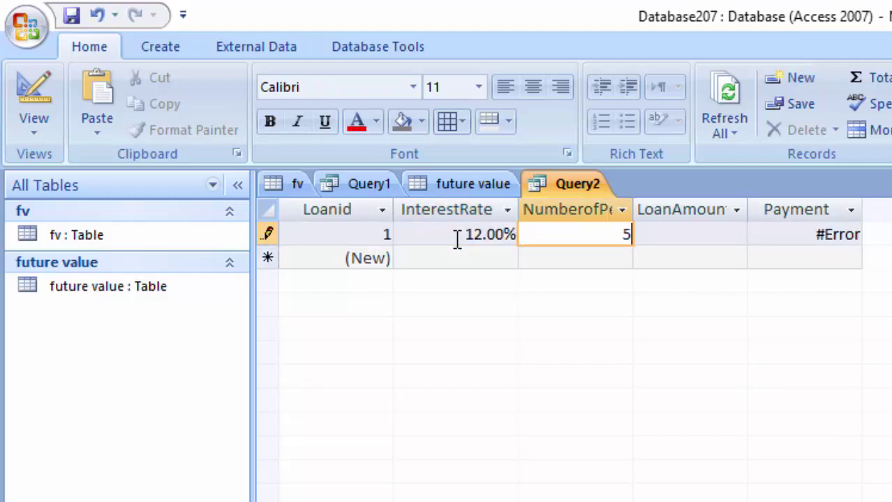
{"action": "key", "text": "Tab"}
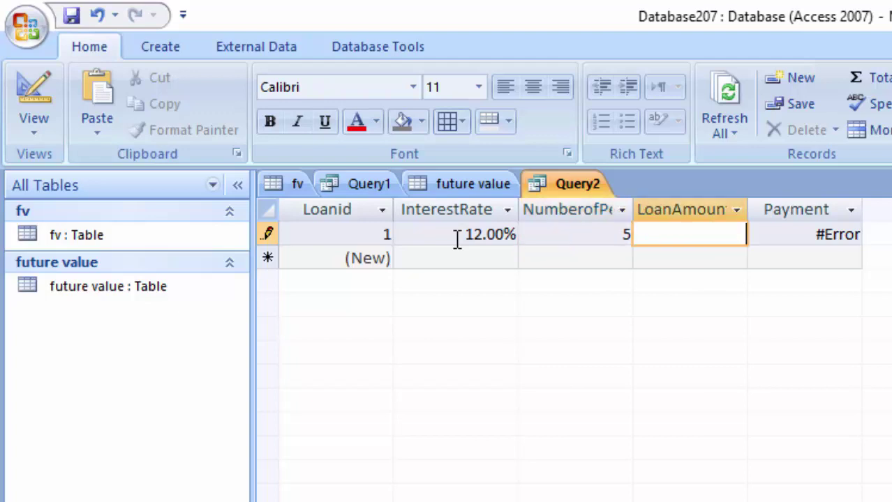
{"action": "type", "text": "100"}
{"action": "type", "text": "00"}
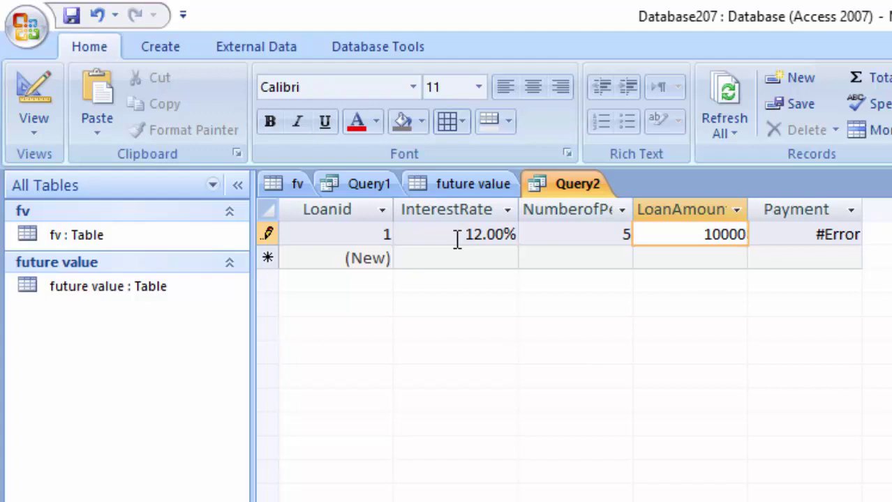
{"action": "key", "text": "Tab"}
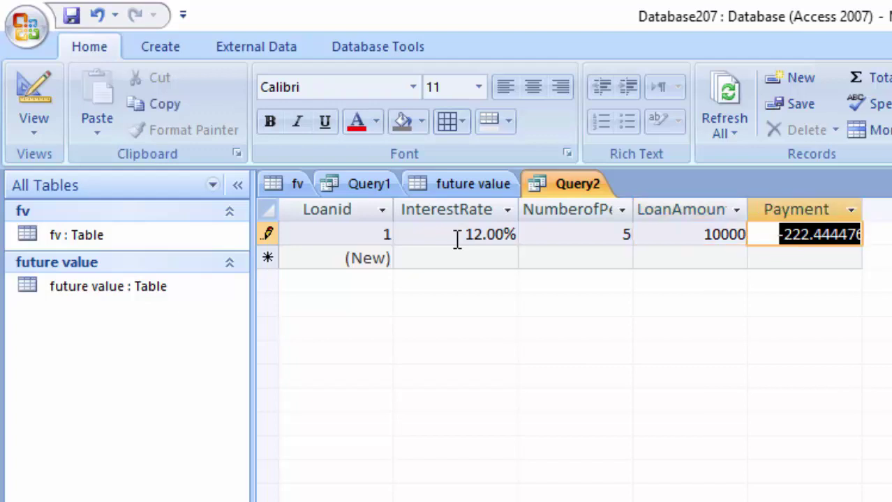
{"action": "left_click", "coordinate": [863, 208]}
{"action": "double_click", "coordinate": [863, 208]}
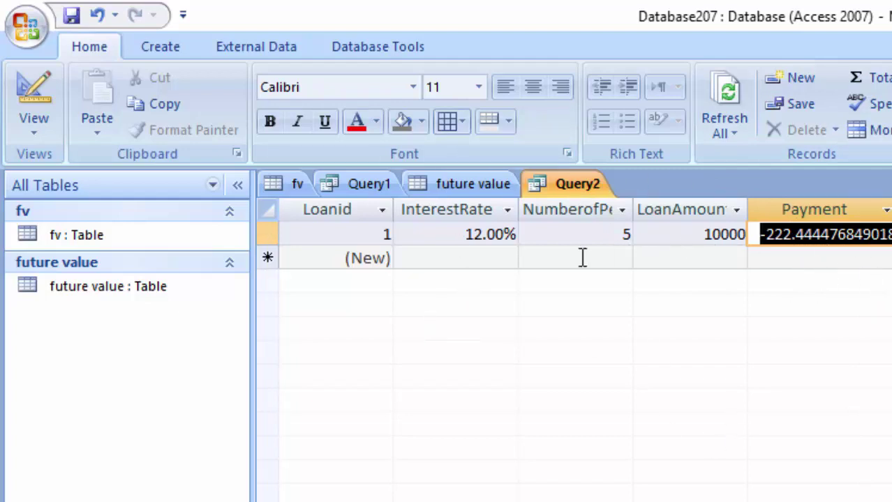
Add a second loan of 5%, 1 period, 100000, and bold the datasheet
{"action": "left_click", "coordinate": [412, 257]}
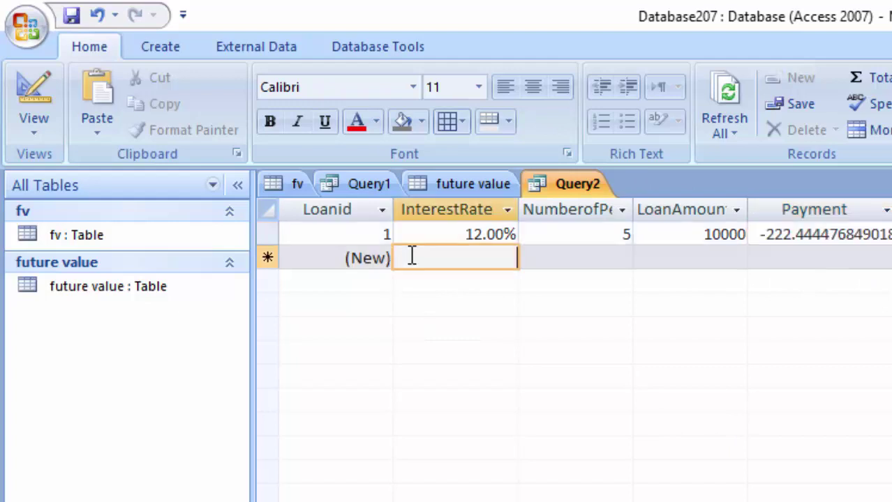
{"action": "type", "text": "5%"}
{"action": "key", "text": "Tab"}
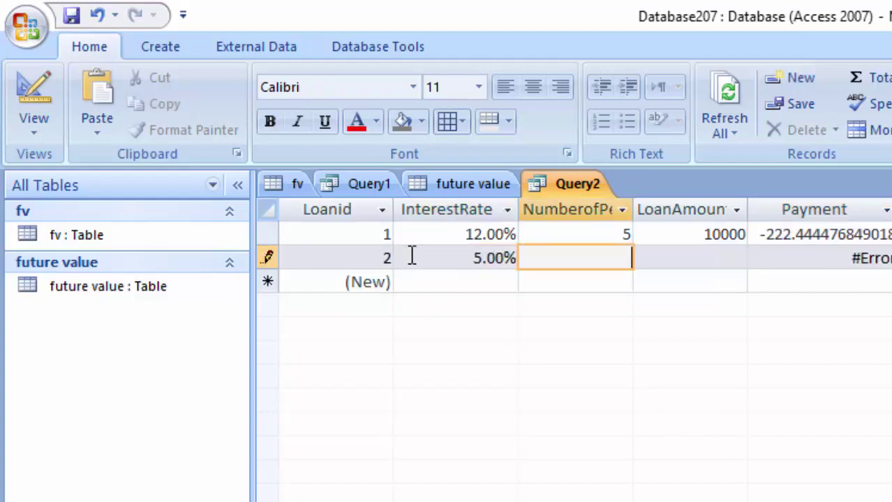
{"action": "type", "text": "1"}
{"action": "key", "text": "Tab"}
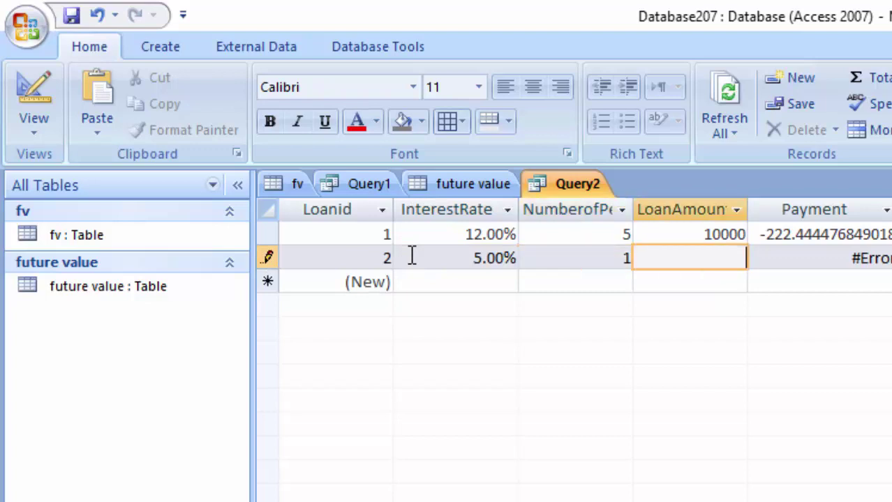
{"action": "type", "text": "0"}
{"action": "type", "text": "0000"}
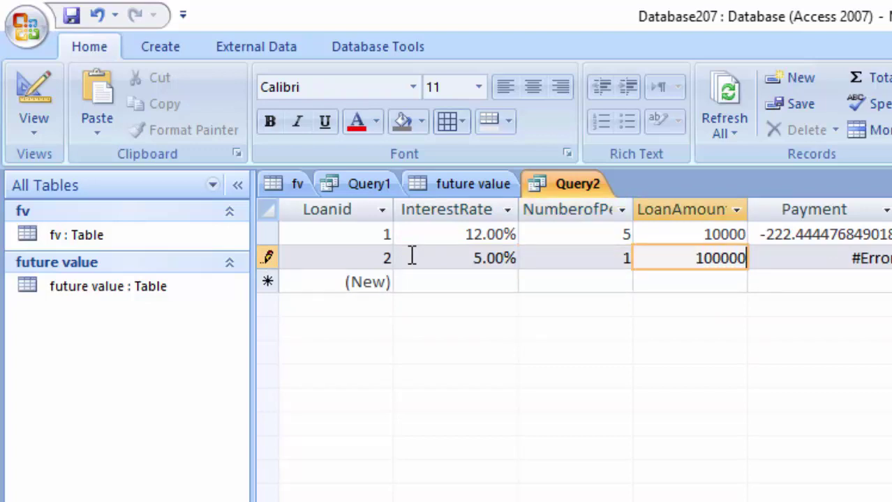
{"action": "key", "text": "Tab"}
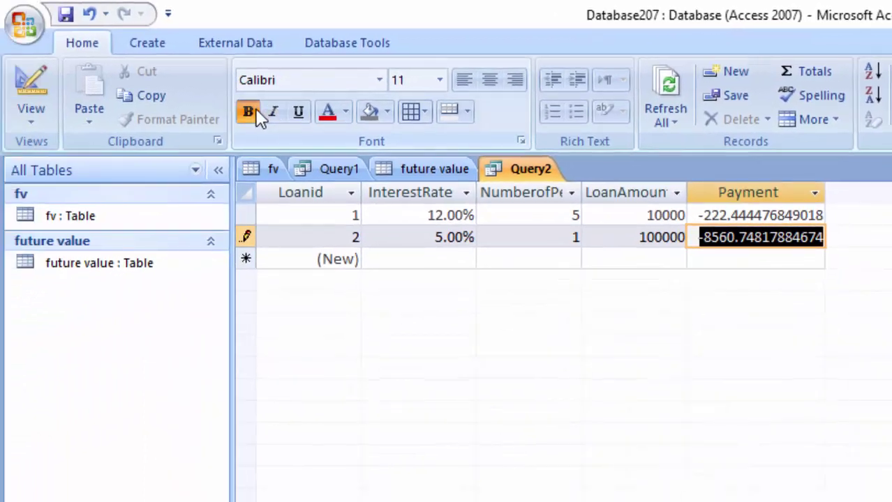
{"action": "left_click", "coordinate": [251, 113]}
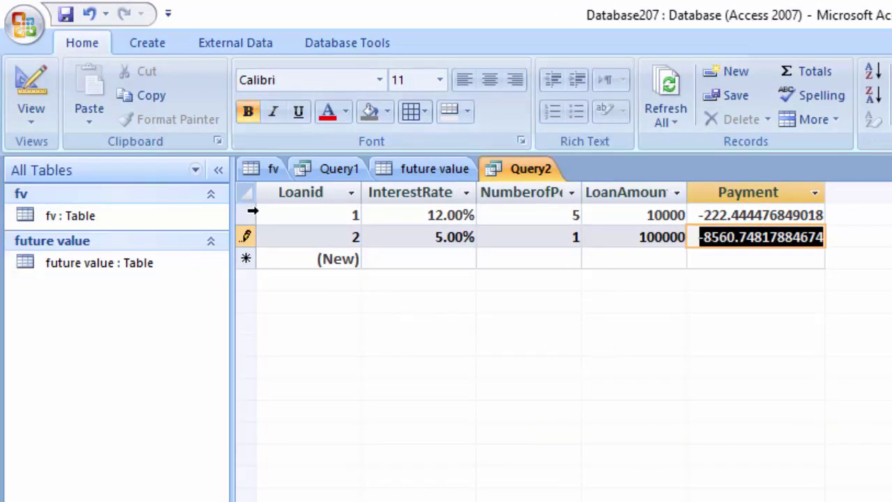
Return Query2 to Design view and create a new blank table in Design view
{"action": "left_click", "coordinate": [30, 123]}
{"action": "left_click", "coordinate": [117, 349]}
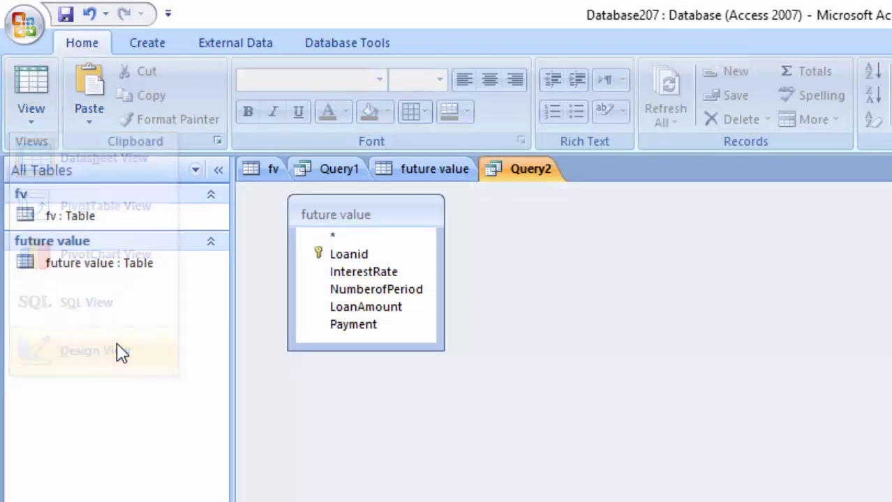
{"action": "left_click", "coordinate": [148, 43]}
{"action": "left_click", "coordinate": [30, 87]}
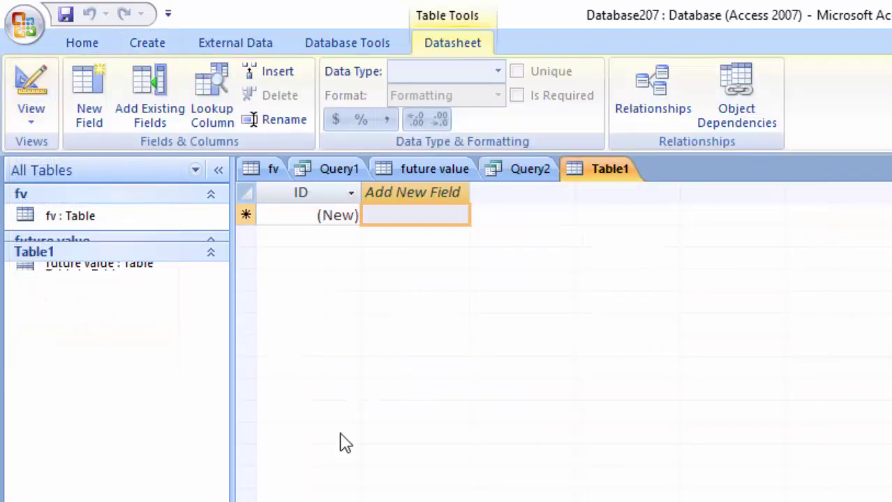
{"action": "left_click", "coordinate": [30, 120]}
{"action": "left_click", "coordinate": [93, 210]}
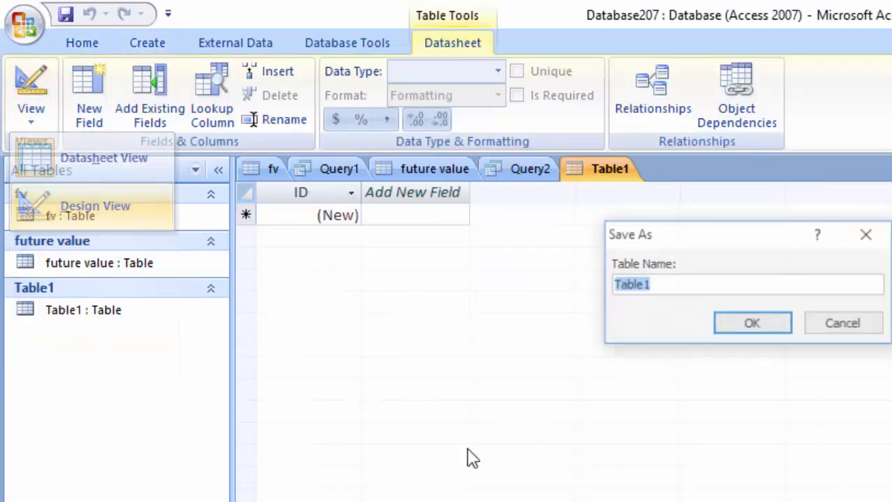
Save the new table as Futurevalue and clear its default ID field name
{"action": "key", "text": "BackSpace"}
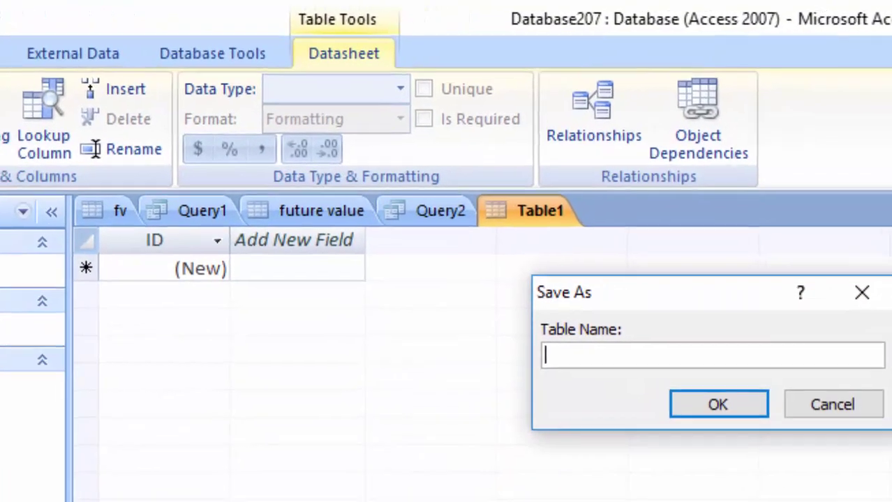
{"action": "type", "text": "Futu"}
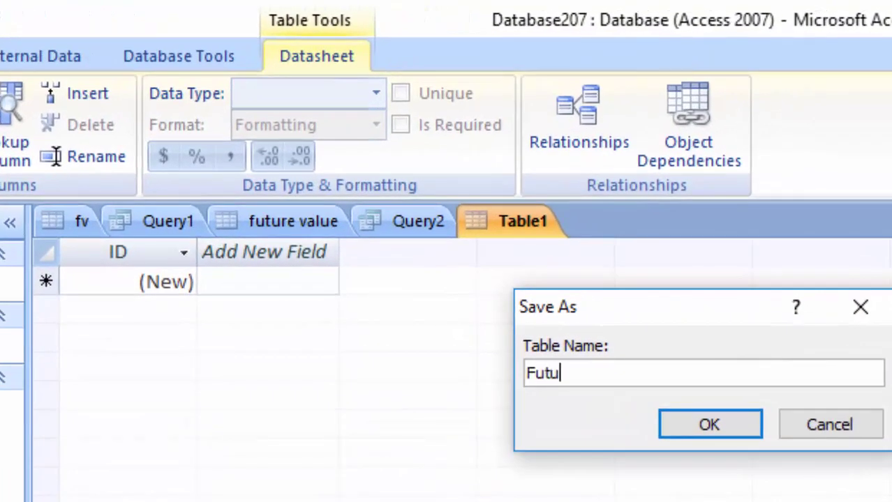
{"action": "type", "text": "reval"}
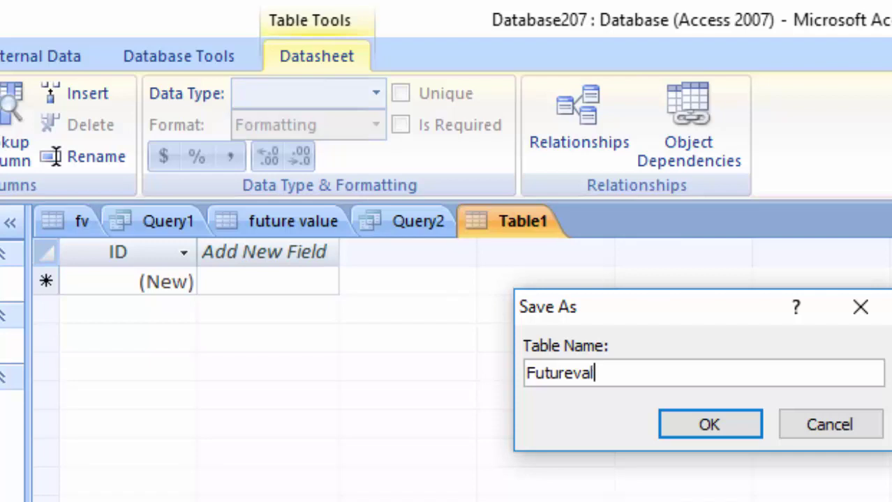
{"action": "type", "text": "ue"}
{"action": "key", "text": "Return"}
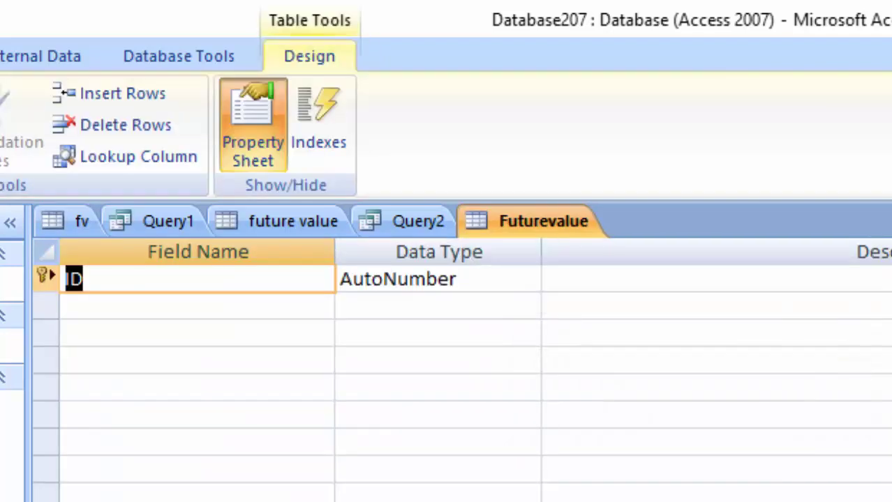
{"action": "key", "text": "Delete"}
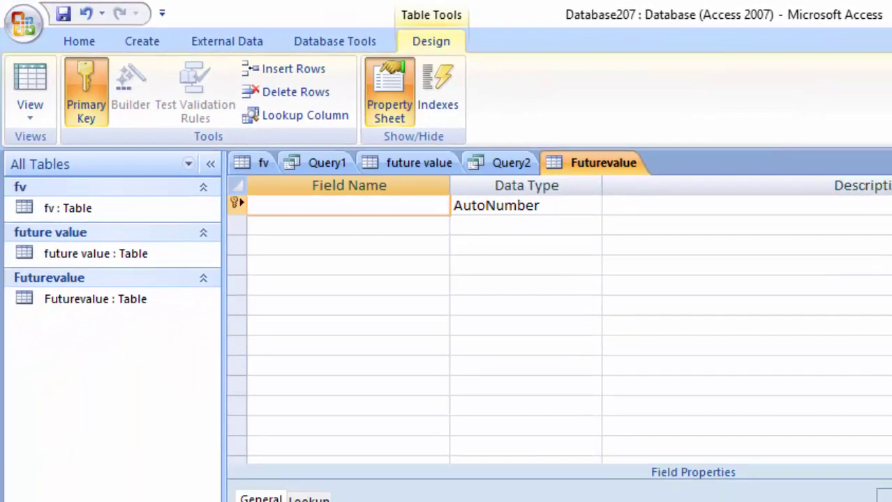
Rename the ID key field to Accountnumber and add a second field named InterestRate
{"action": "type", "text": "Accou"}
{"action": "type", "text": "ntnumb"}
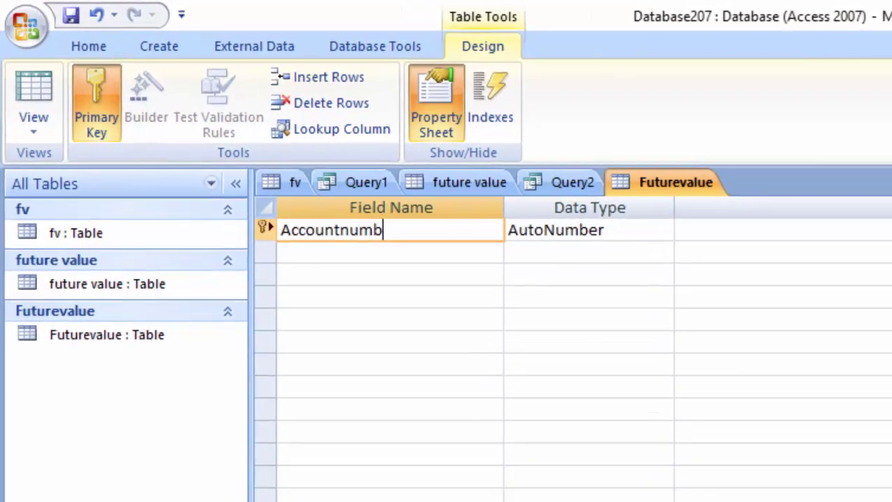
{"action": "type", "text": "er"}
{"action": "key", "text": "Tab"}
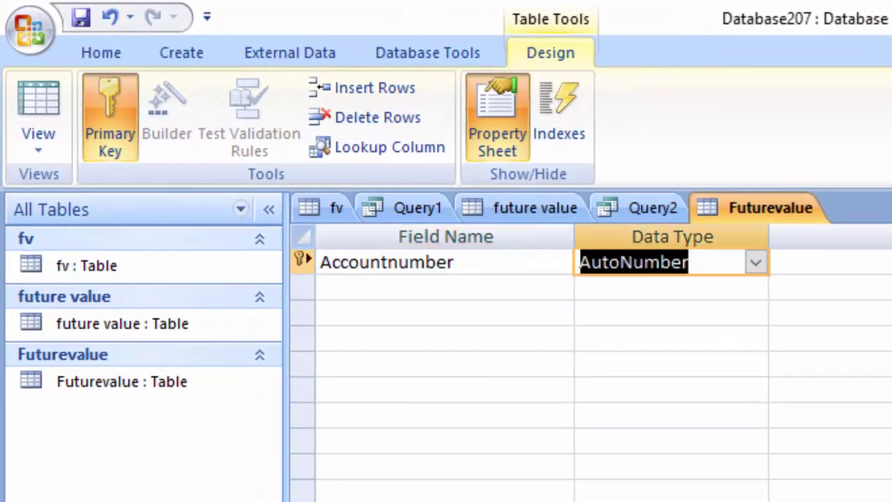
{"action": "left_click", "coordinate": [398, 284]}
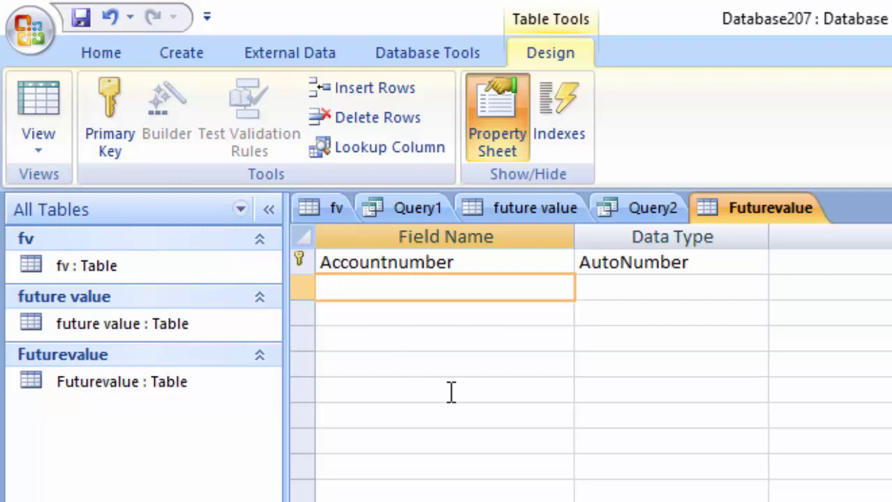
{"action": "type", "text": "Interes"}
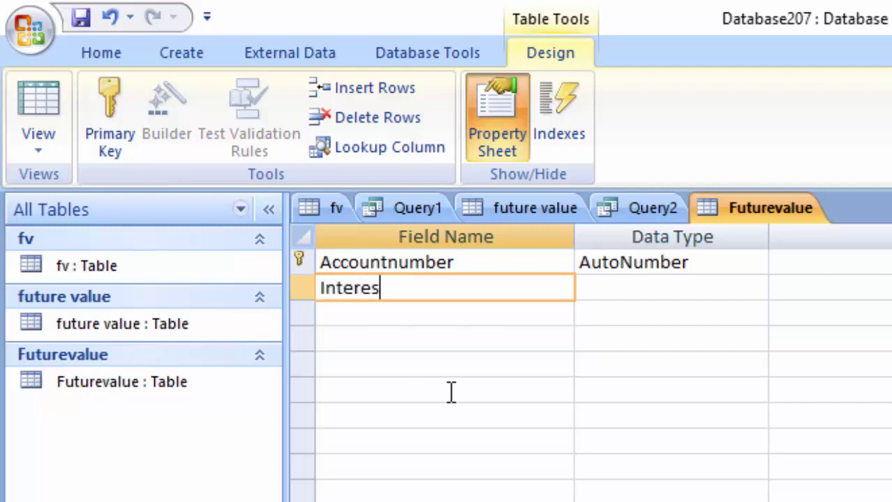
{"action": "type", "text": "tRat"}
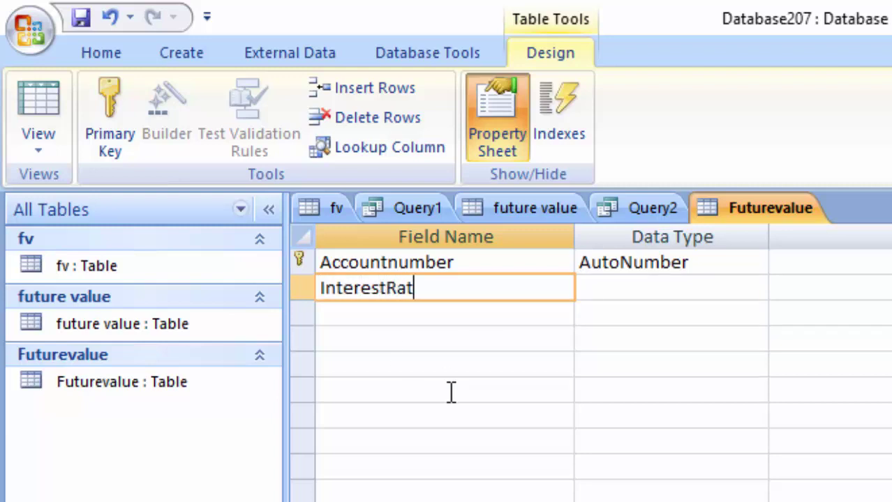
{"action": "type", "text": "e"}
{"action": "key", "text": "Tab"}
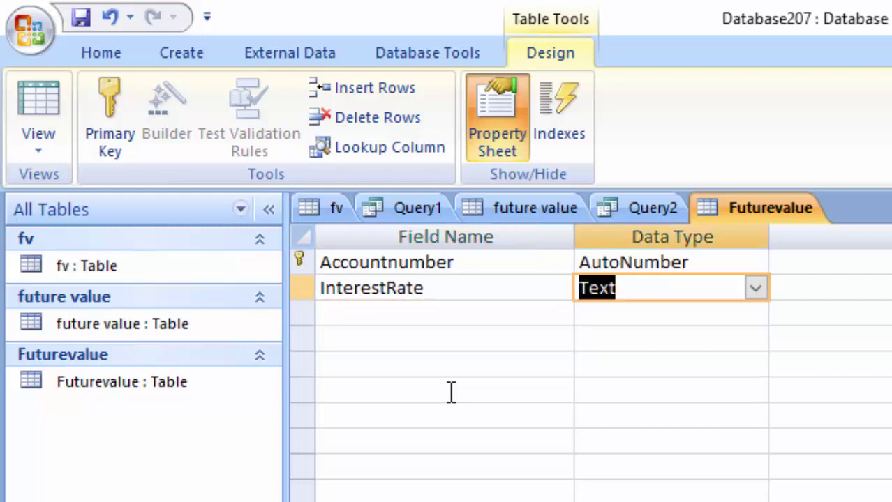
Make InterestRate a Number field with Double field size
{"action": "left_click", "coordinate": [755, 288]}
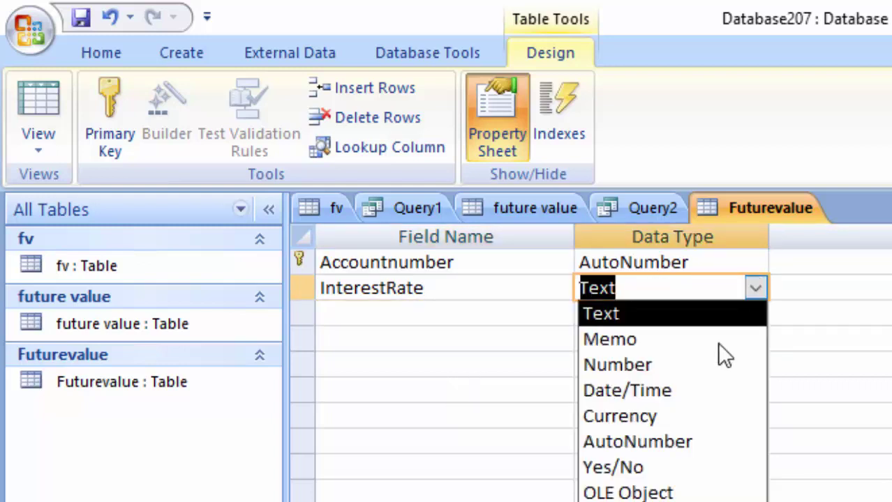
{"action": "left_click", "coordinate": [712, 374]}
{"action": "left_click", "coordinate": [834, 293]}
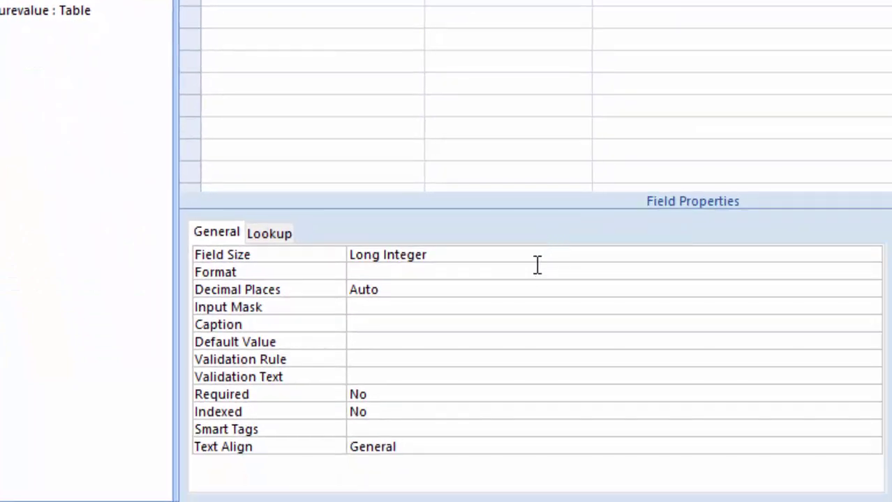
{"action": "left_click", "coordinate": [536, 270]}
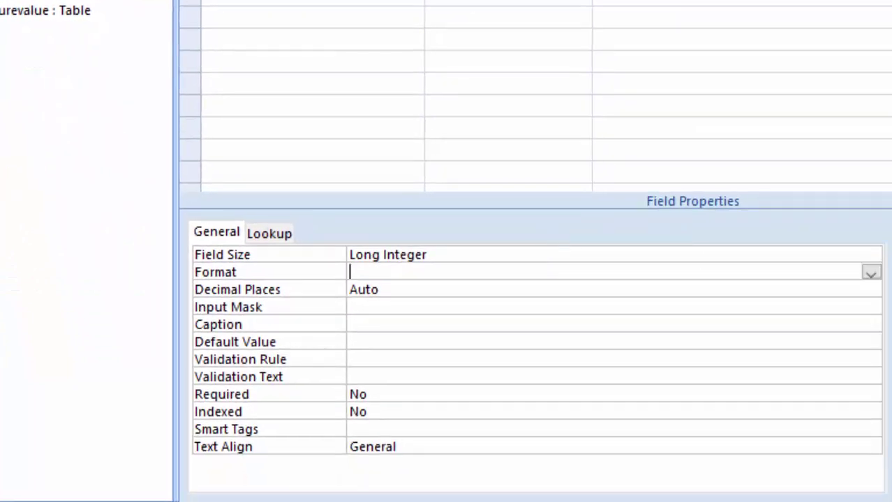
{"action": "left_click", "coordinate": [845, 254]}
{"action": "left_click", "coordinate": [871, 257]}
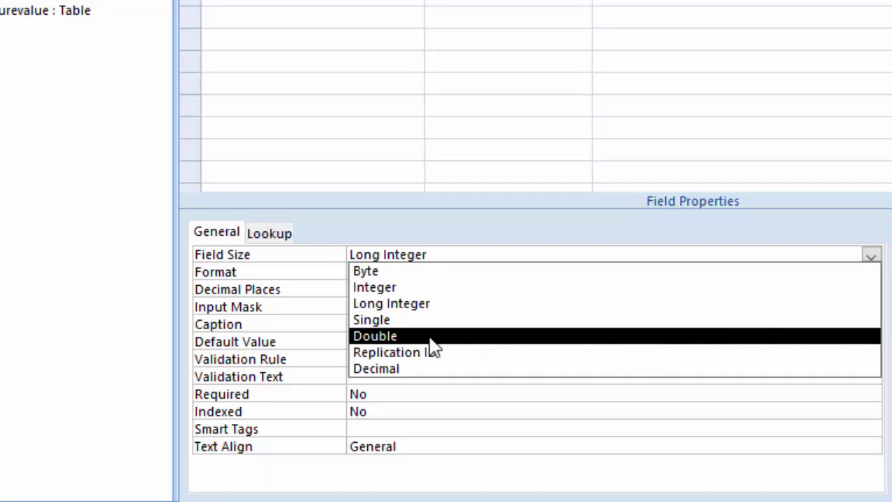
{"action": "left_click", "coordinate": [455, 339]}
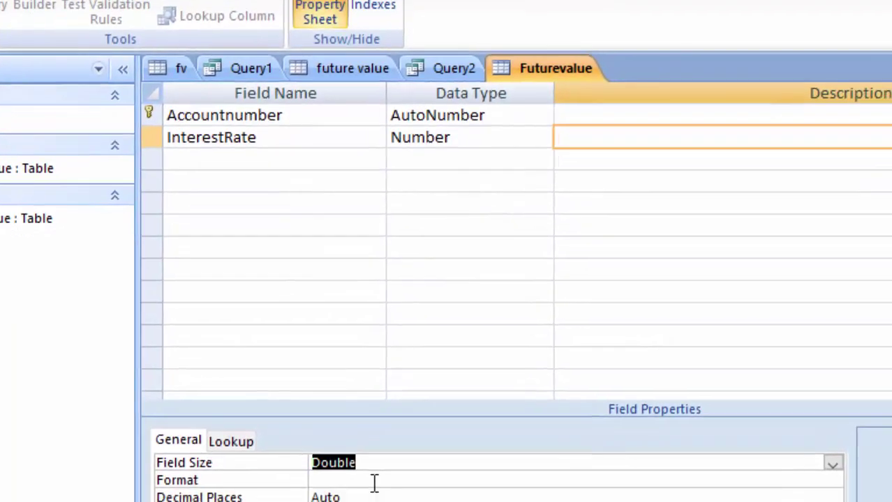
Set InterestRate's Format property to Percent
{"action": "left_click", "coordinate": [385, 497]}
{"action": "type", "text": "Pe"}
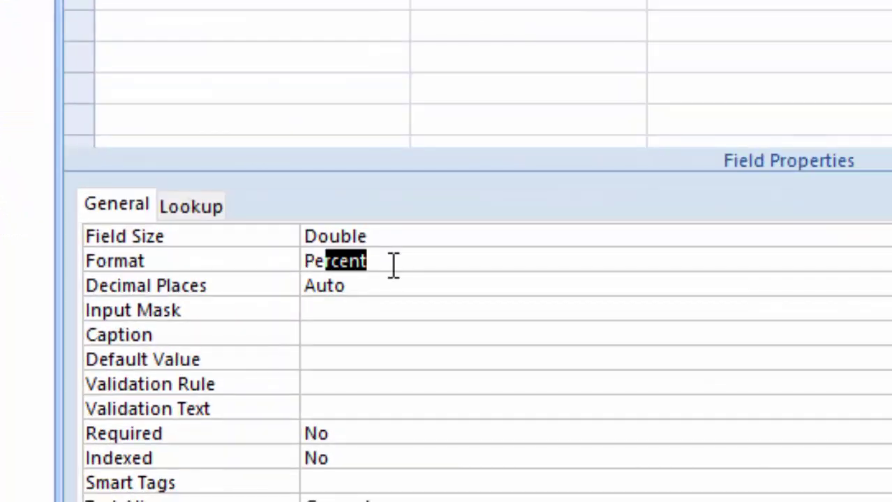
{"action": "type", "text": "rcen"}
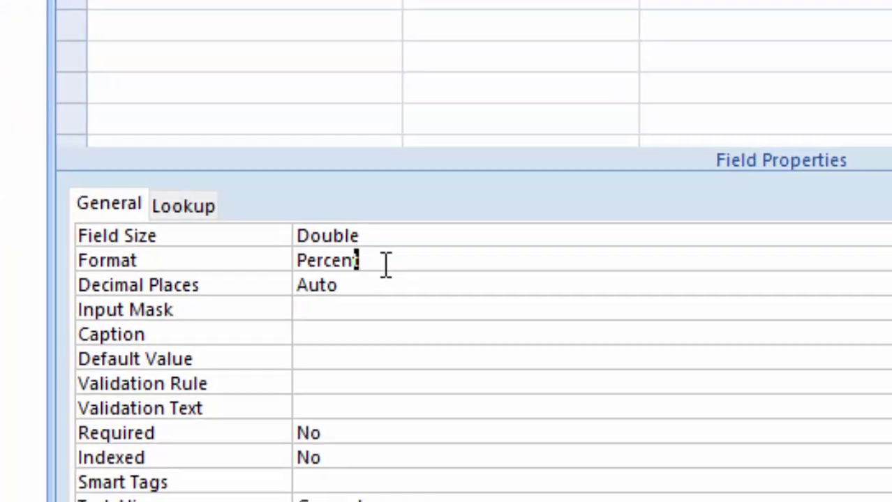
{"action": "type", "text": "t"}
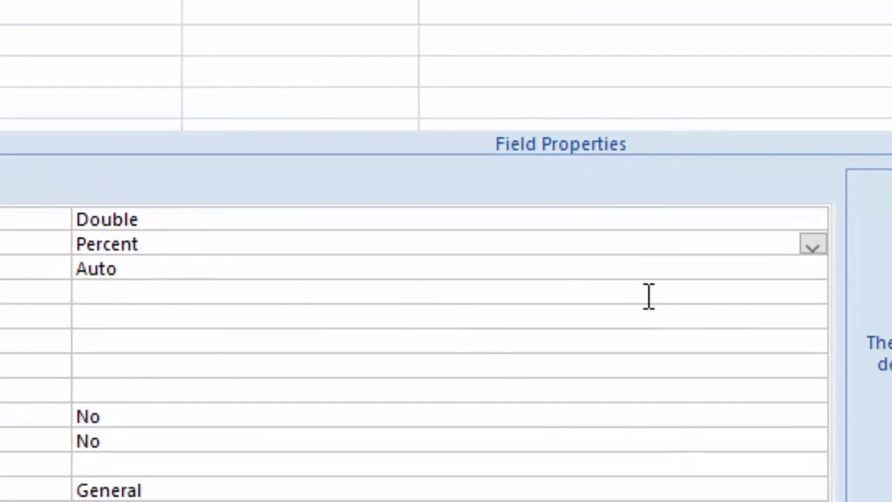
{"action": "left_click", "coordinate": [813, 248]}
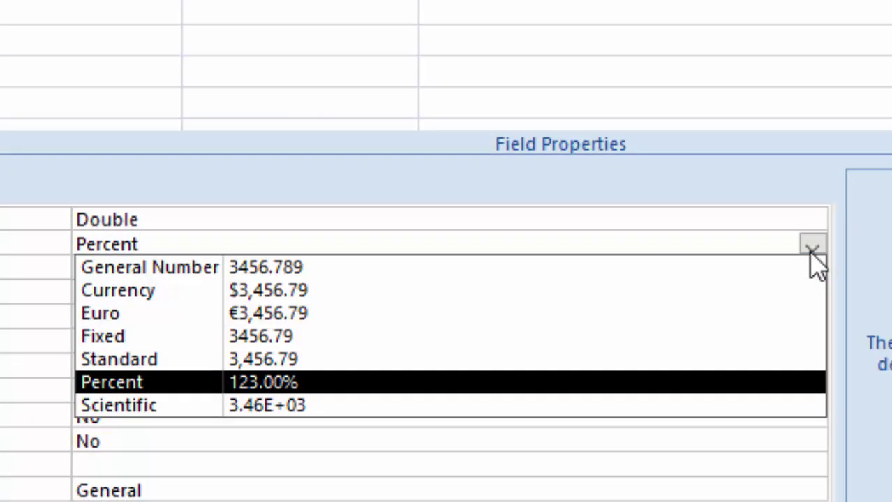
{"action": "left_click", "coordinate": [812, 253]}
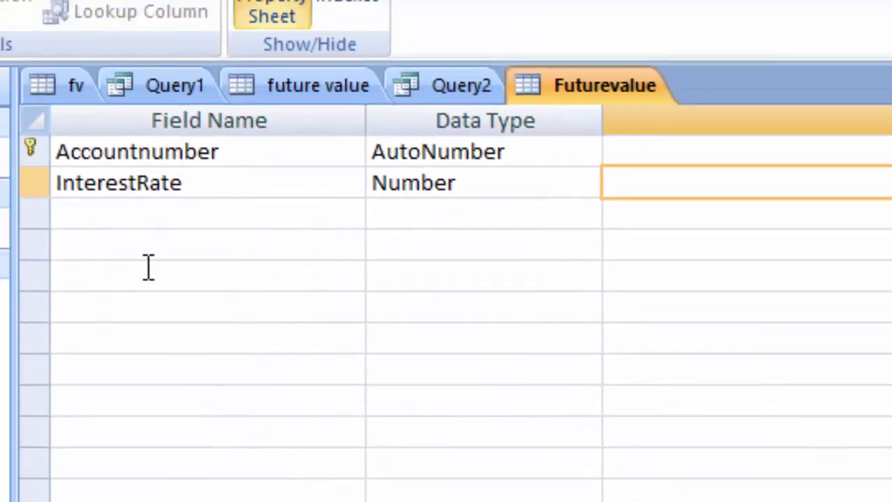
{"action": "left_click", "coordinate": [152, 208]}
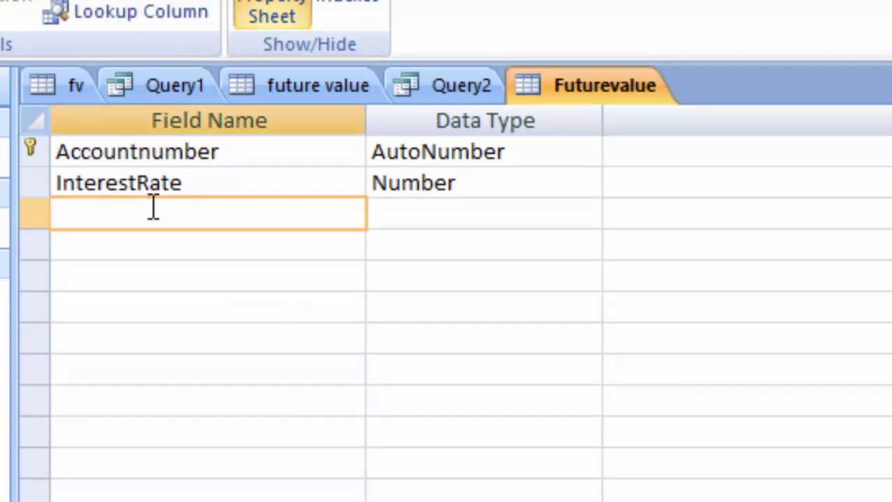
Add NumberofPeriod and Deno fields, both with the Number data type
{"action": "type", "text": "Numb"}
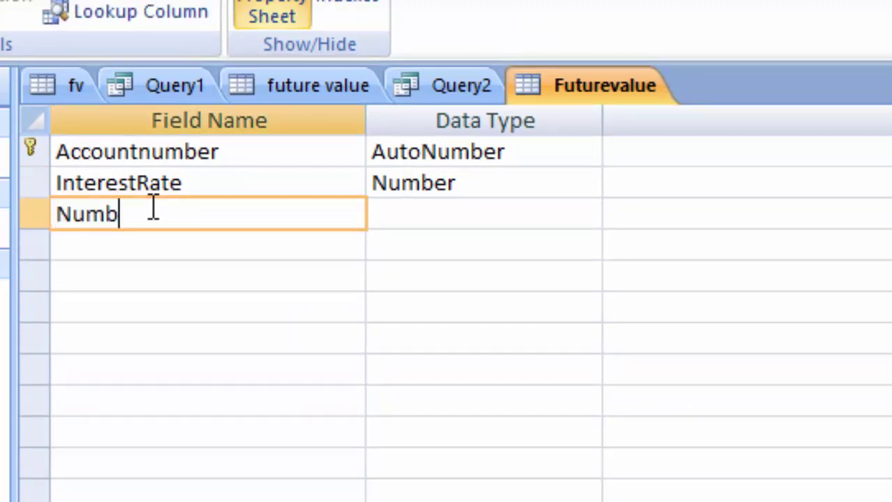
{"action": "type", "text": "er"}
{"action": "type", "text": "ofPe"}
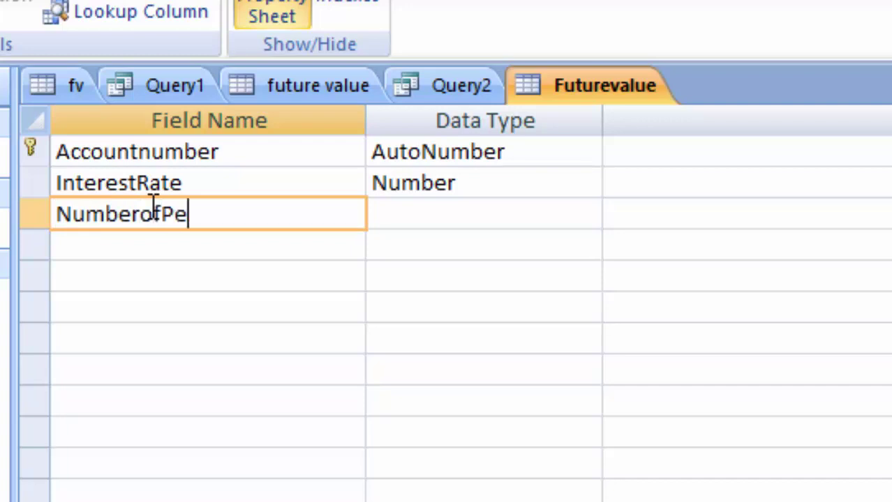
{"action": "type", "text": "riod"}
{"action": "key", "text": "Tab"}
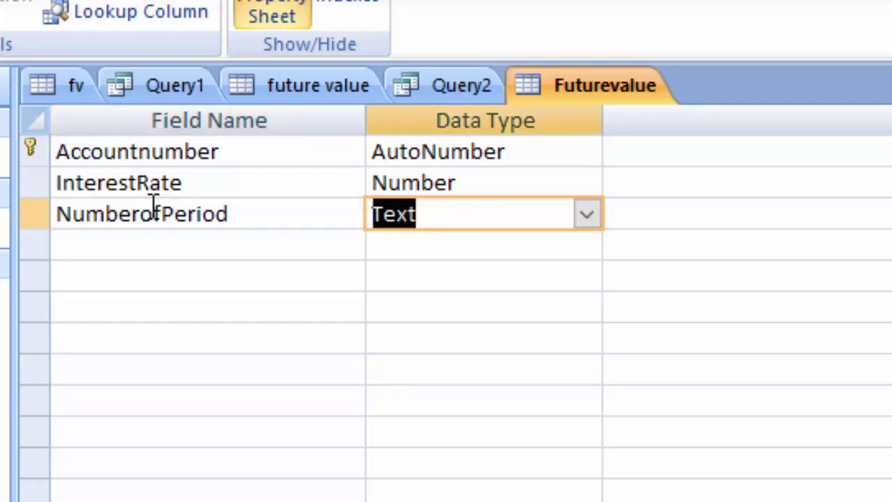
{"action": "key", "text": "Tab"}
{"action": "key", "text": "Tab"}
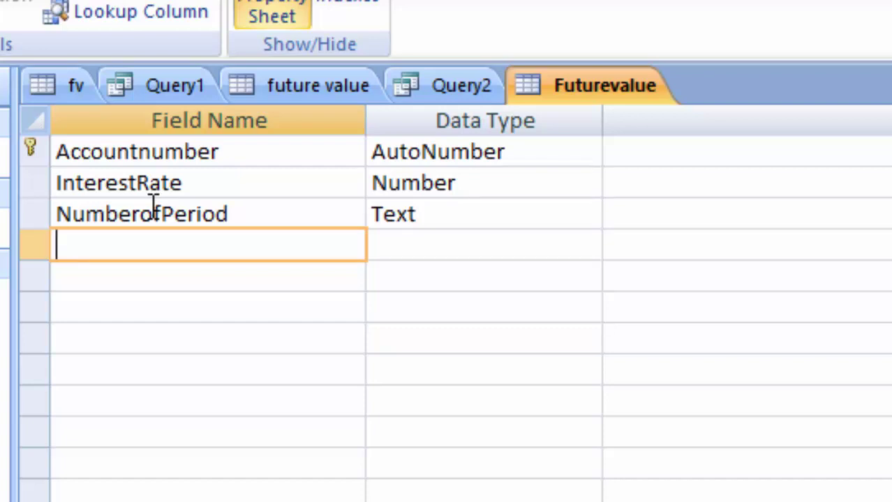
{"action": "type", "text": "De"}
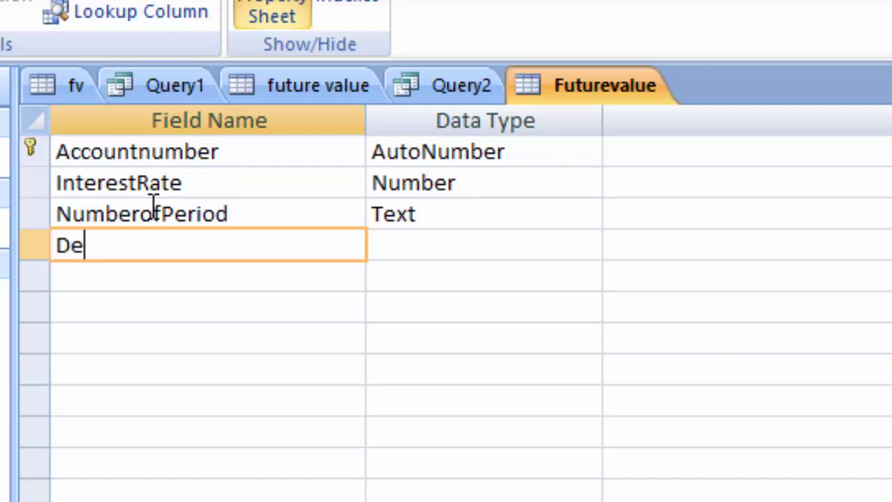
{"action": "type", "text": "n"}
{"action": "type", "text": "o"}
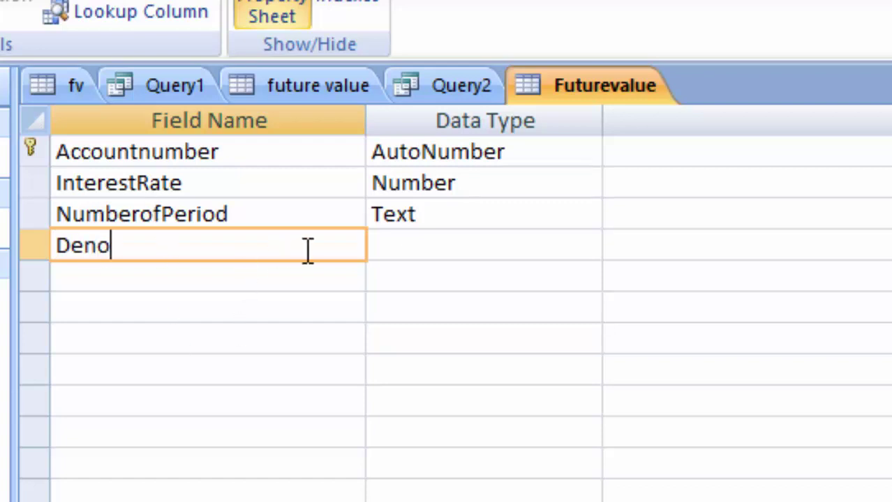
{"action": "left_click", "coordinate": [383, 259]}
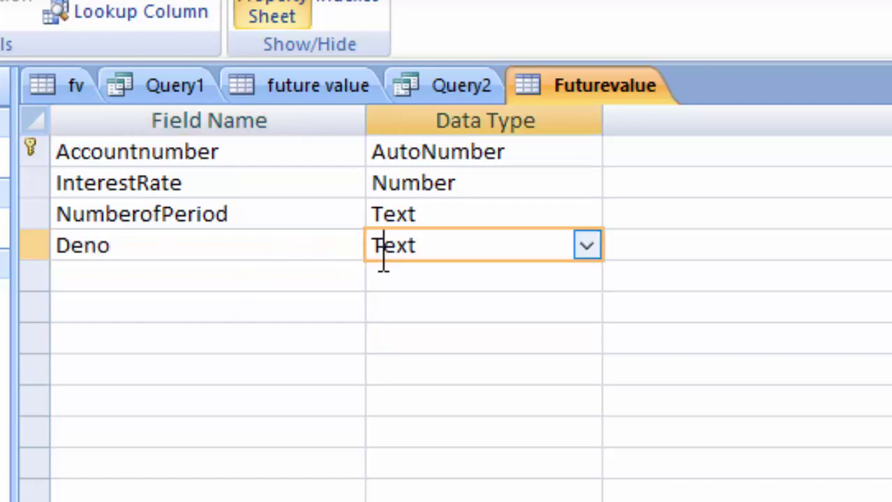
{"action": "left_click", "coordinate": [587, 248]}
{"action": "left_click", "coordinate": [542, 342]}
{"action": "left_click", "coordinate": [542, 215]}
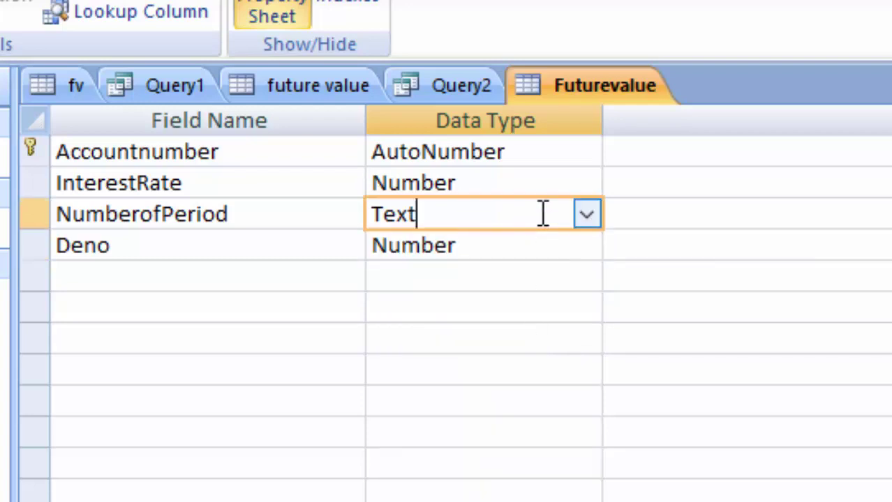
{"action": "left_click", "coordinate": [588, 217]}
{"action": "left_click", "coordinate": [522, 310]}
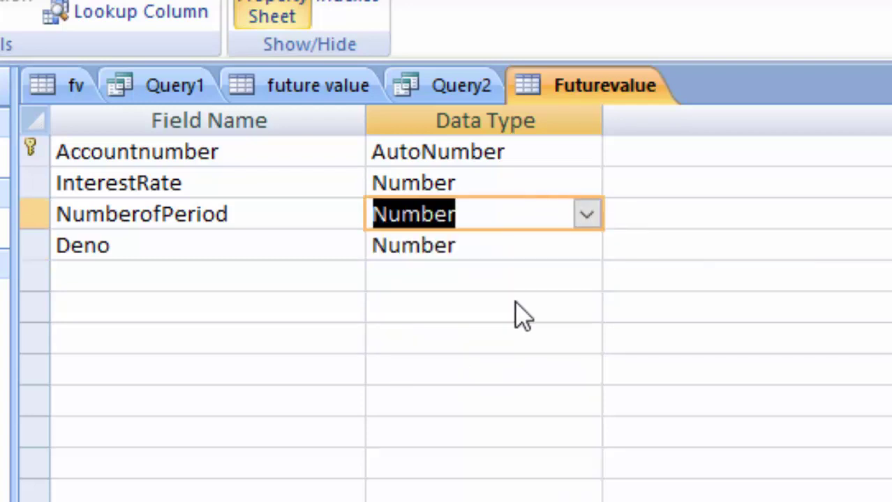
Add a futurevalue Number field sized Double, then save and view the datasheet
{"action": "left_click", "coordinate": [136, 278]}
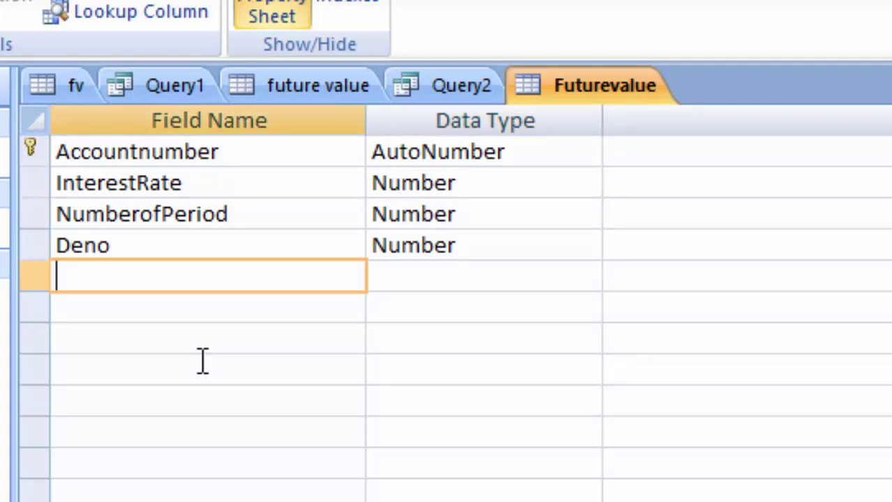
{"action": "type", "text": "futur"}
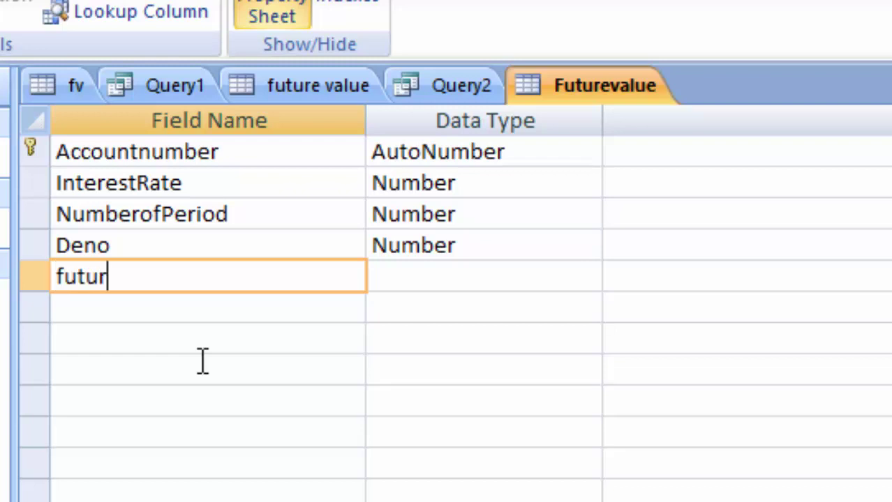
{"action": "type", "text": "eval"}
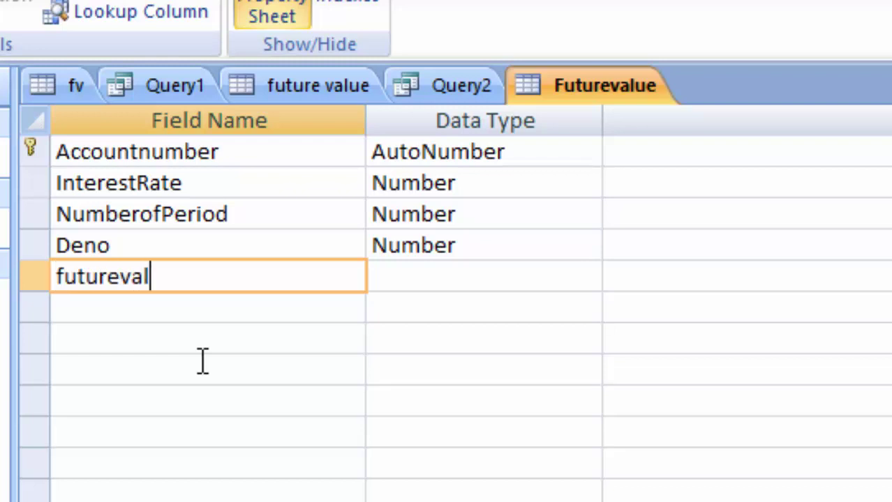
{"action": "type", "text": "ue"}
{"action": "key", "text": "Tab"}
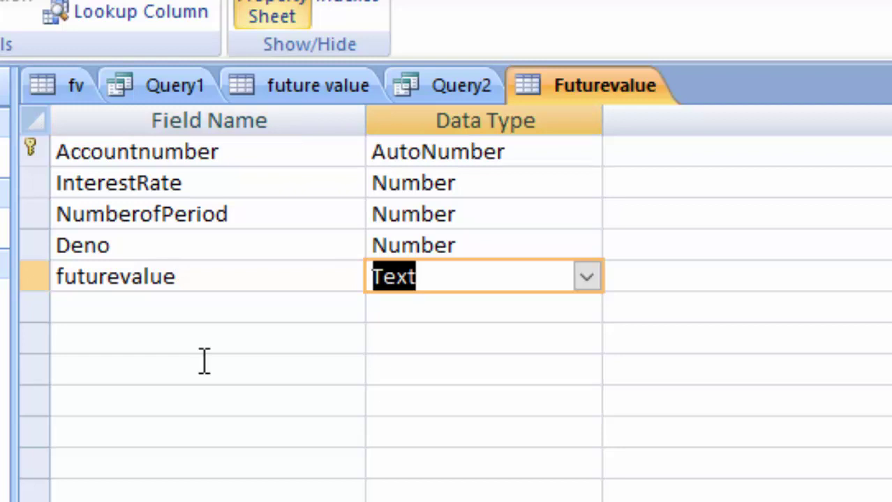
{"action": "left_click", "coordinate": [590, 279]}
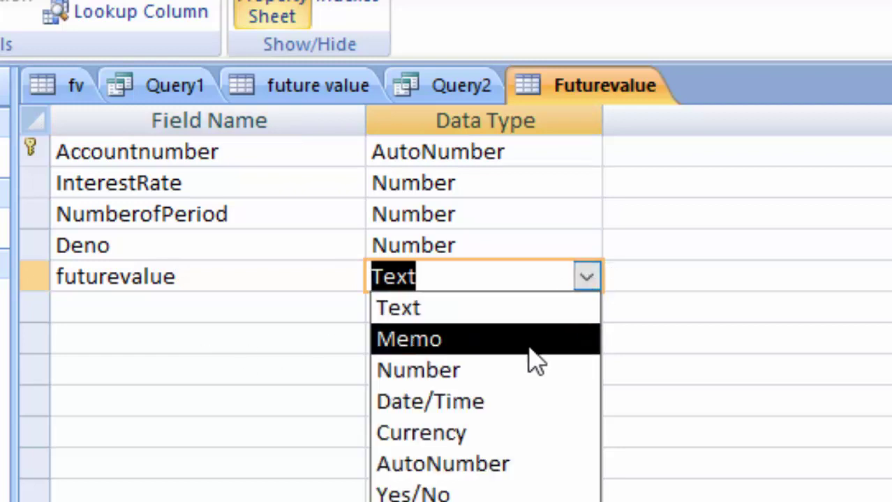
{"action": "left_click", "coordinate": [522, 370]}
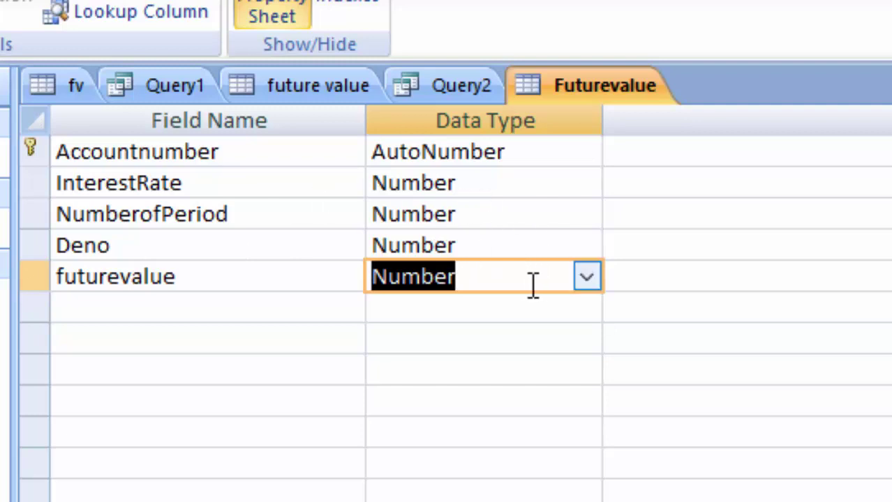
{"action": "key", "text": "Tab"}
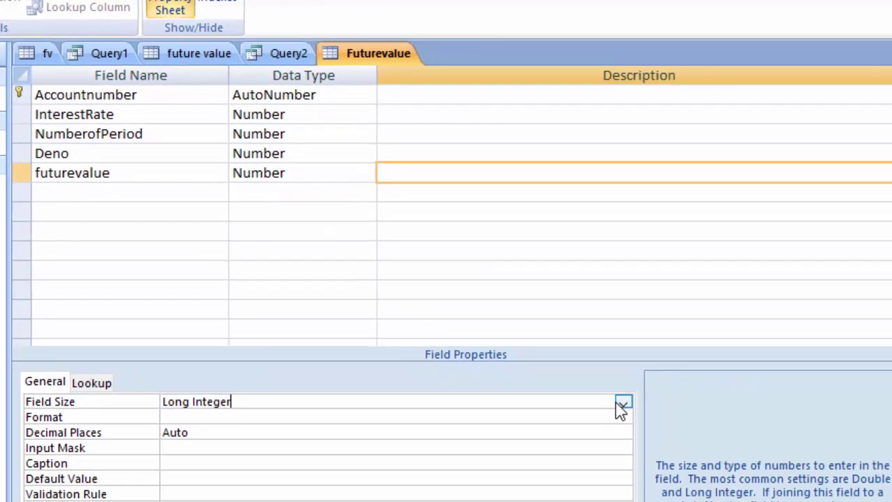
{"action": "left_click", "coordinate": [623, 403]}
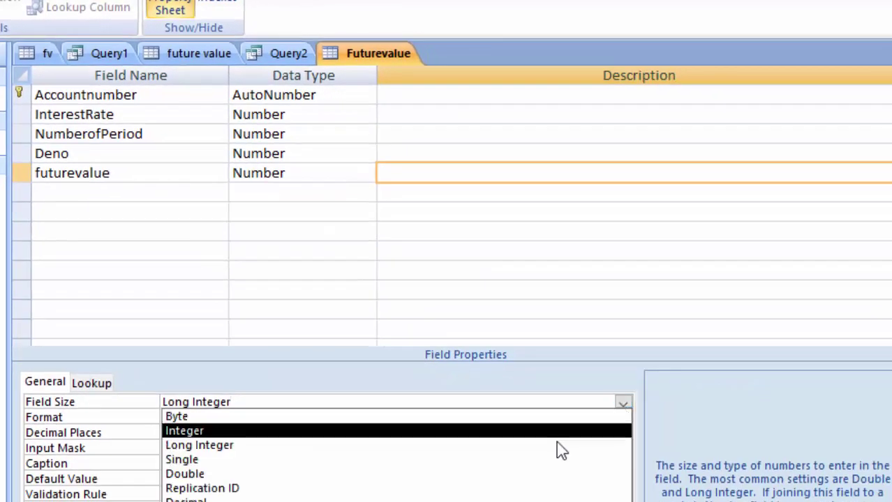
{"action": "left_click", "coordinate": [536, 476]}
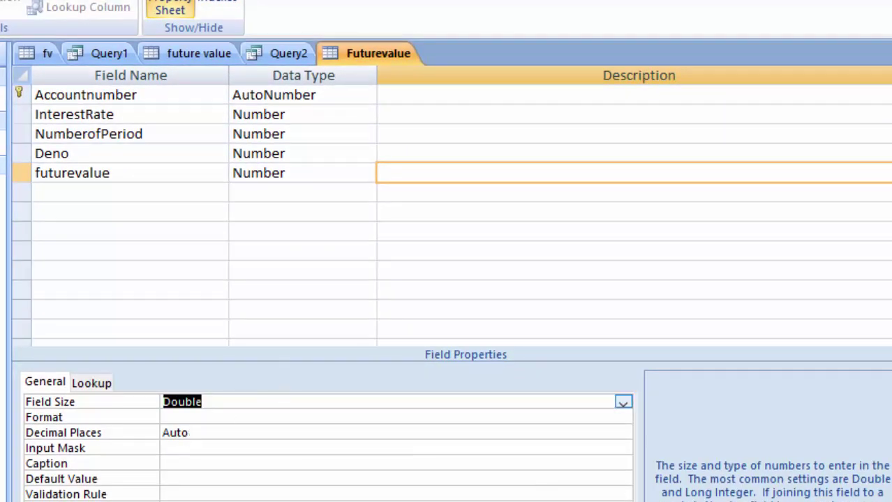
{"action": "left_click", "coordinate": [455, 339]}
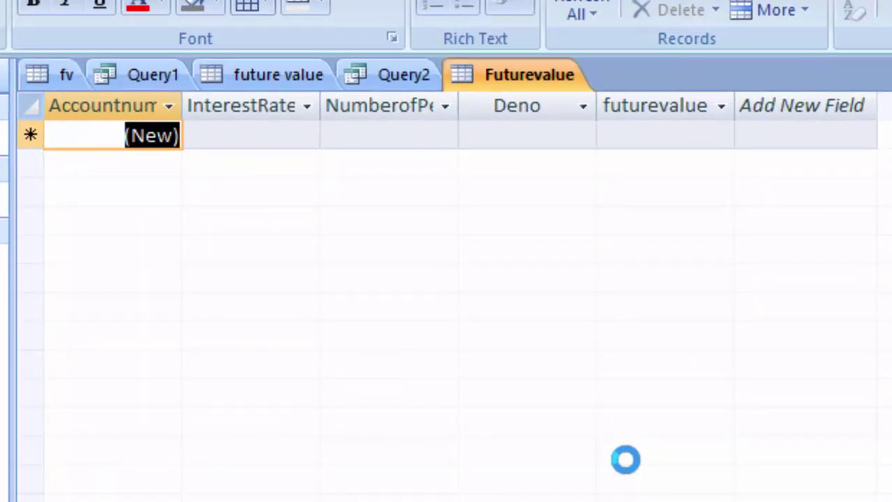
Autofit the Accountnumber, InterestRate and NumberofPeriod columns to their headers
{"action": "double_click", "coordinate": [182, 111]}
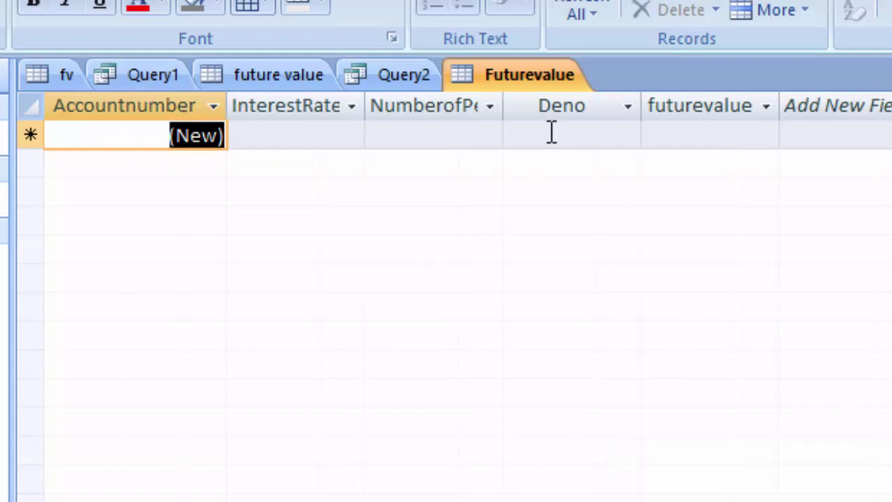
{"action": "double_click", "coordinate": [364, 106]}
{"action": "double_click", "coordinate": [516, 108]}
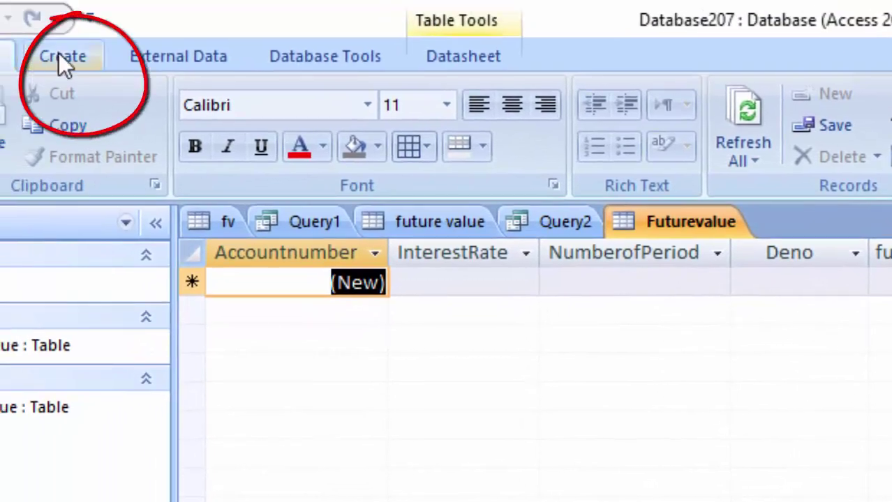
Open a new blank query, Query4, in Design view
{"action": "left_click", "coordinate": [62, 56]}
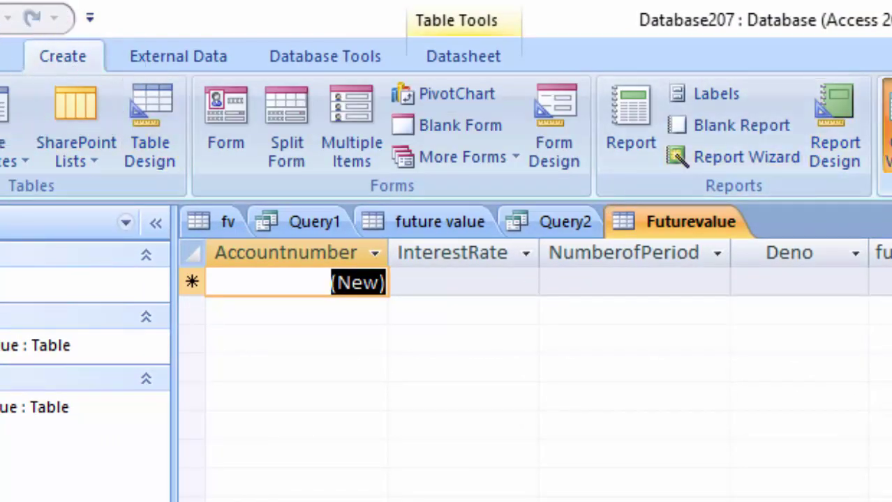
{"action": "left_click", "coordinate": [888, 111]}
{"action": "key", "text": "Escape"}
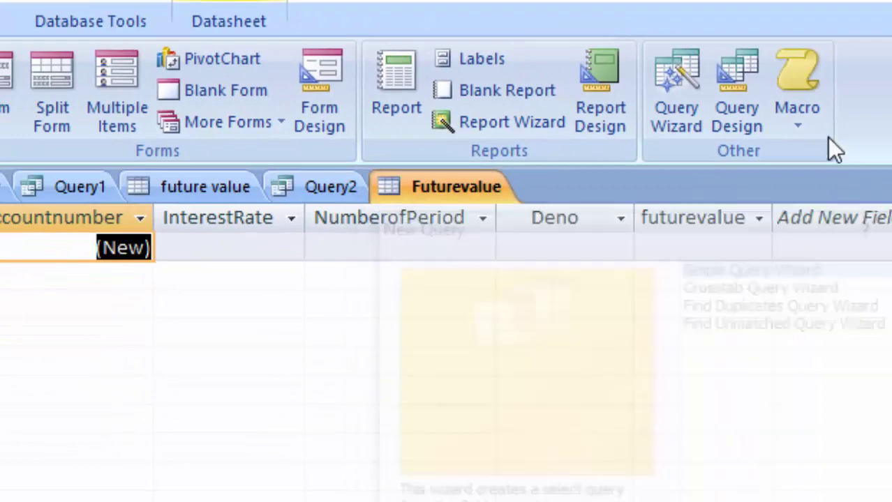
{"action": "left_click", "coordinate": [738, 98]}
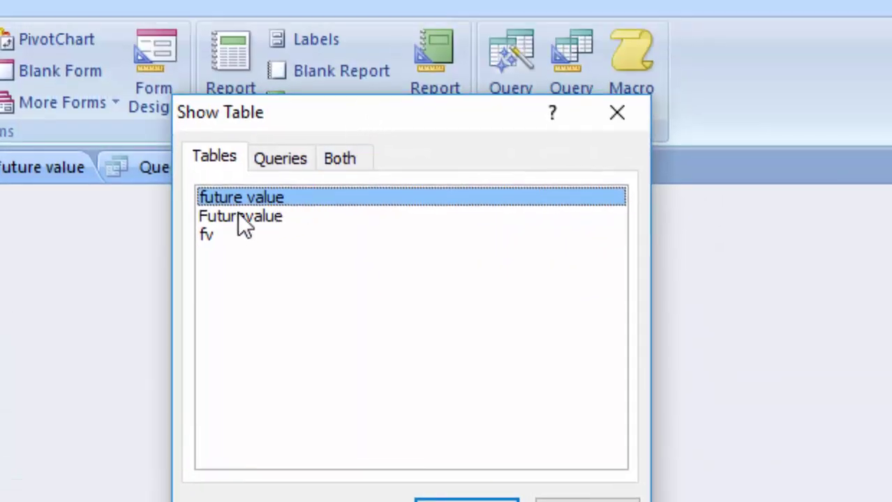
{"action": "right_click", "coordinate": [143, 237]}
{"action": "left_click", "coordinate": [210, 243]}
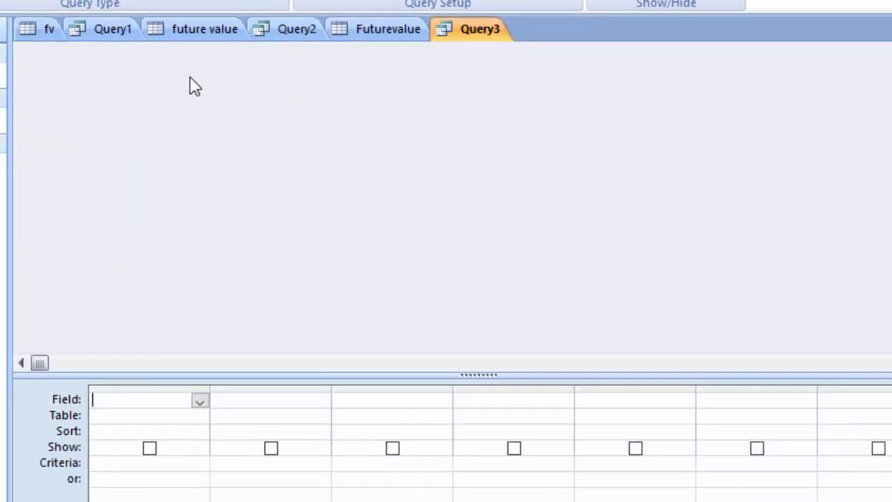
{"action": "left_click", "coordinate": [377, 15]}
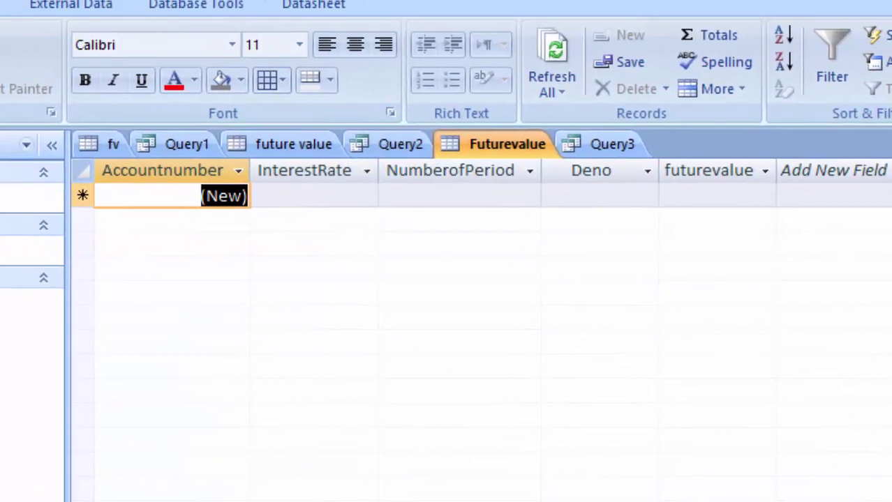
{"action": "left_click", "coordinate": [14, 52]}
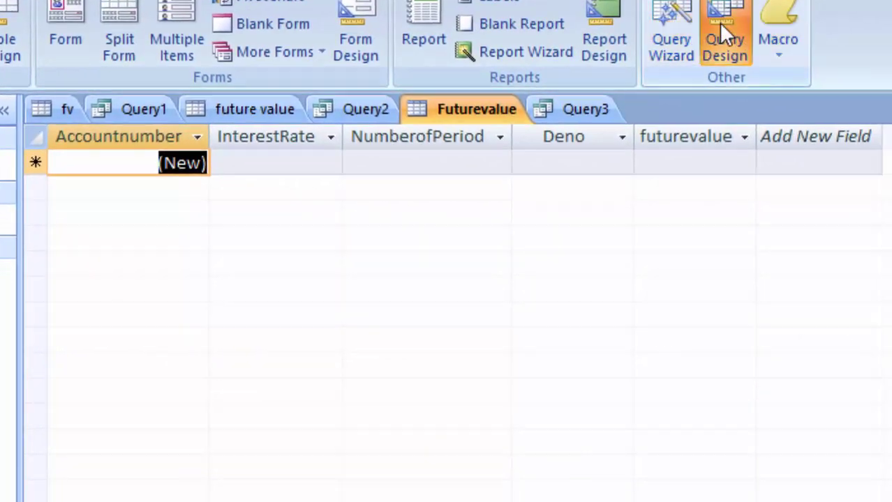
{"action": "left_click", "coordinate": [721, 32]}
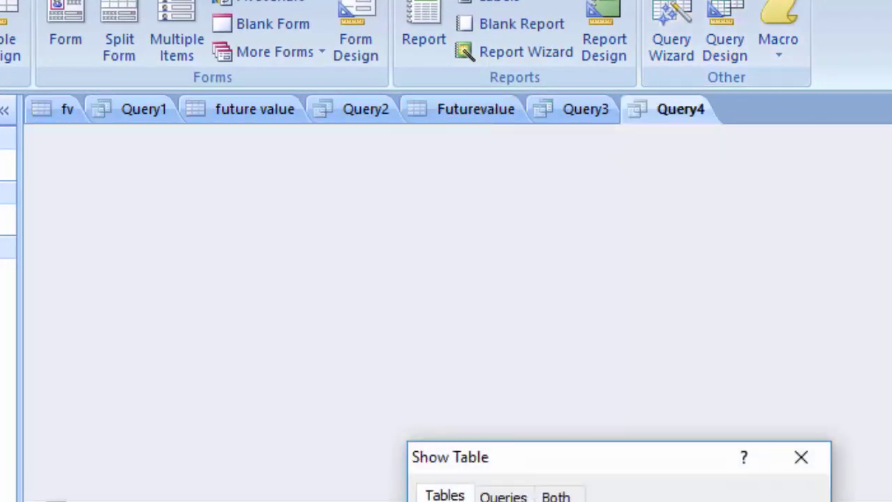
Add the Futurevalue table and its Accountnumber, InterestRate, NumberofPeriod, Deno and futurevalue fields to the grid
{"action": "key", "text": "Return"}
{"action": "key", "text": "Escape"}
{"action": "left_click", "coordinate": [176, 213]}
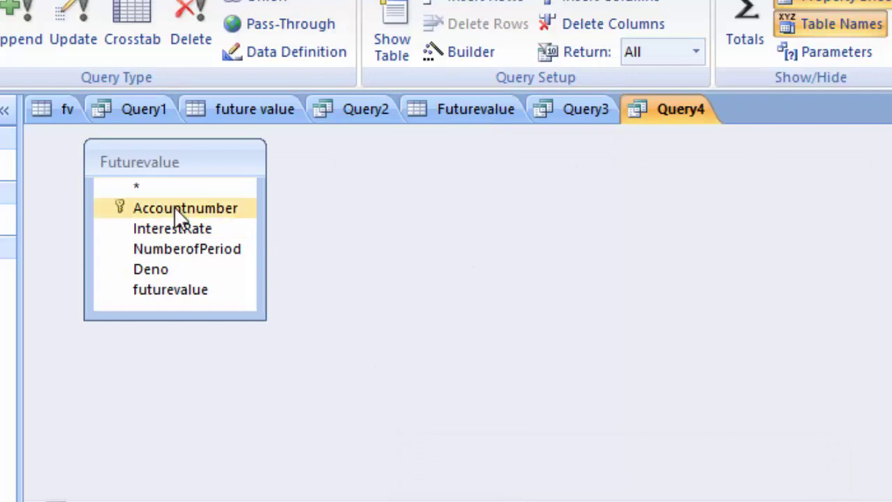
{"action": "double_click", "coordinate": [185, 208]}
{"action": "double_click", "coordinate": [172, 229]}
{"action": "left_click", "coordinate": [187, 249]}
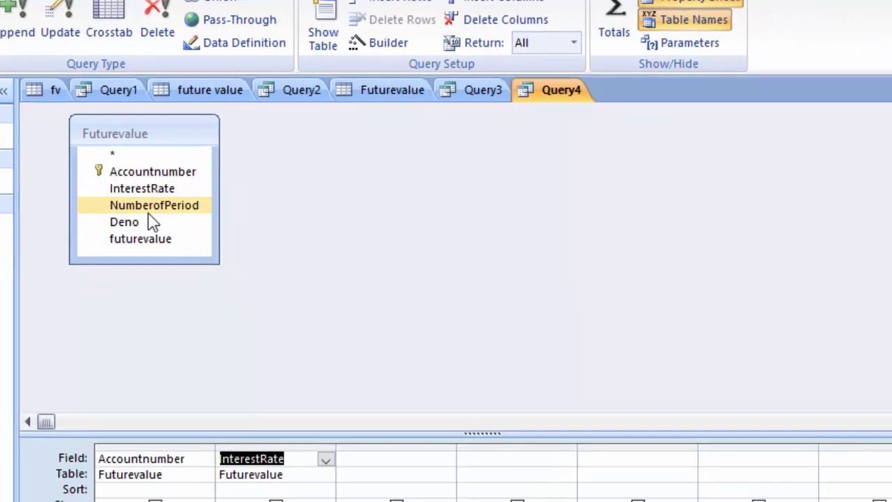
{"action": "double_click", "coordinate": [141, 187]}
{"action": "double_click", "coordinate": [132, 203]}
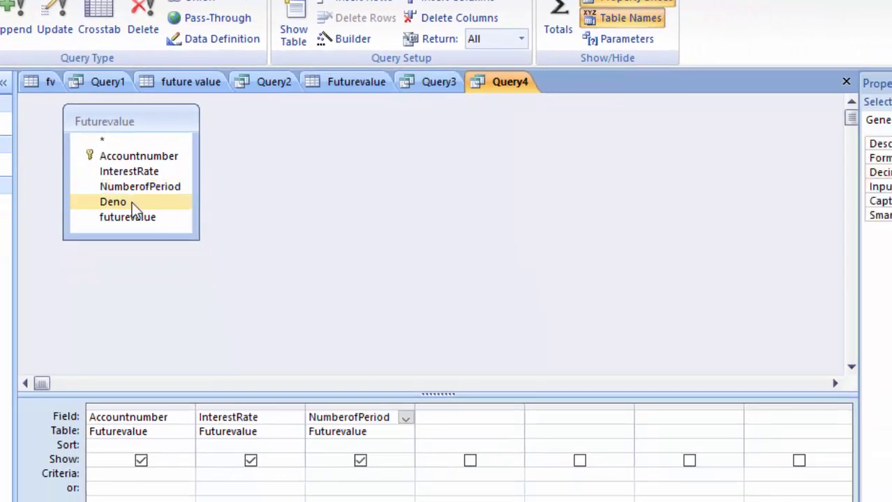
{"action": "double_click", "coordinate": [138, 219]}
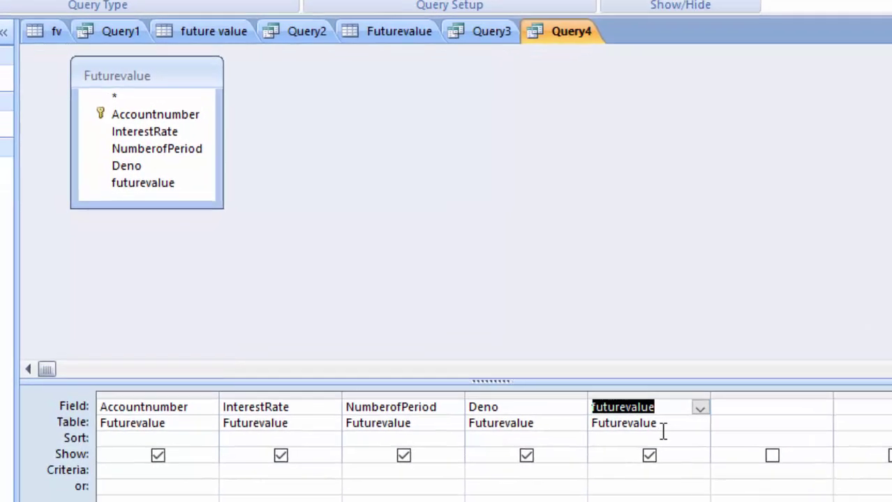
{"action": "right_click", "coordinate": [671, 412]}
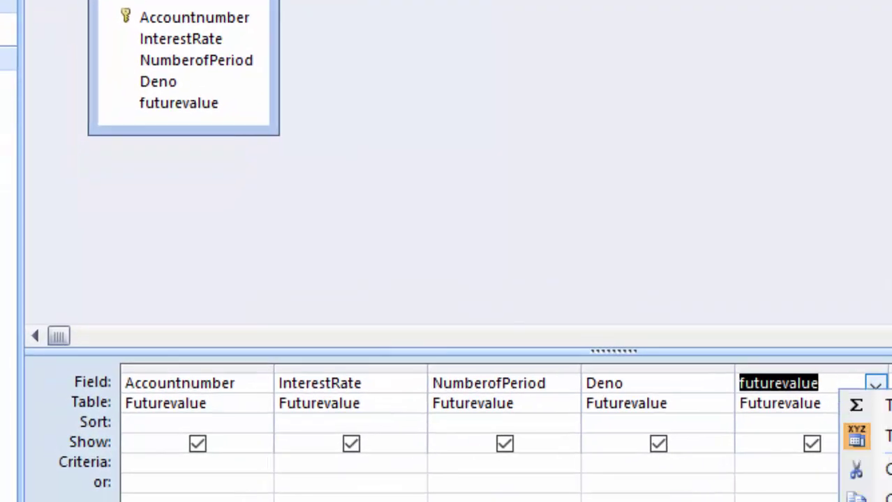
Define the column as futurevalue:fv([InterestRate]/12,[NumberofPeriod]*12,[Deno],0) in the Zoom box
{"action": "key", "text": "shift+F2"}
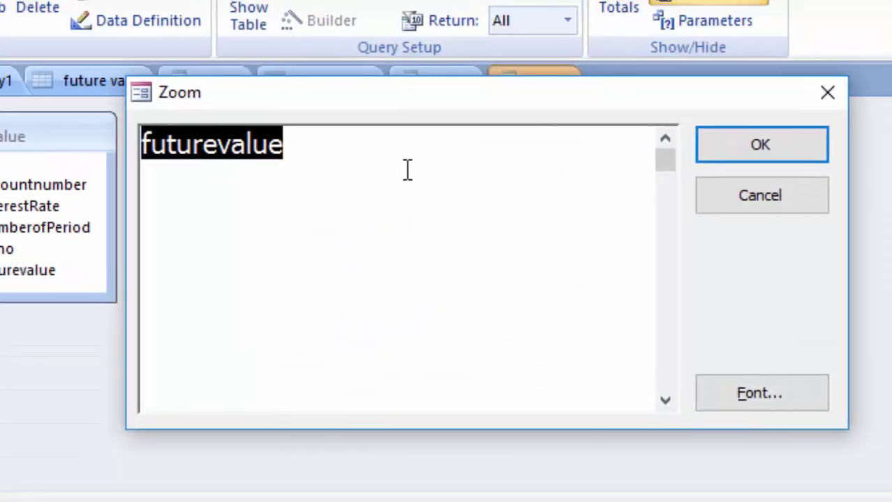
{"action": "left_click", "coordinate": [409, 158]}
{"action": "type", "text": ":"}
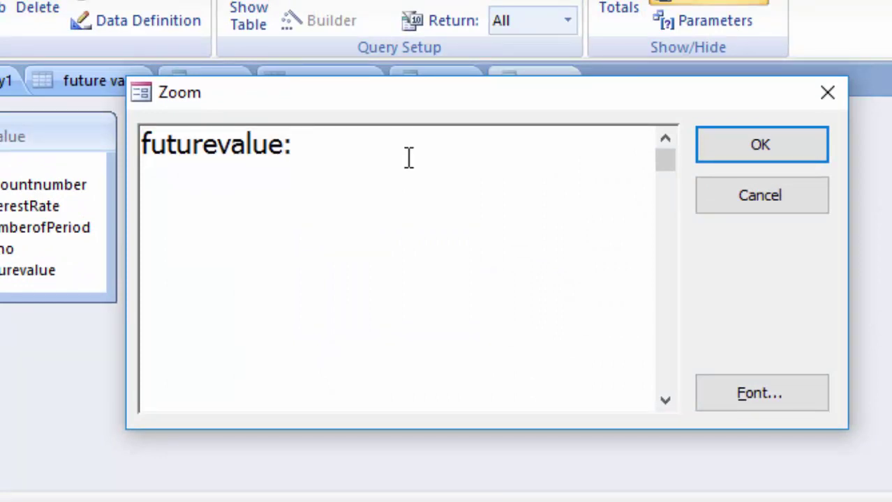
{"action": "type", "text": "fv("}
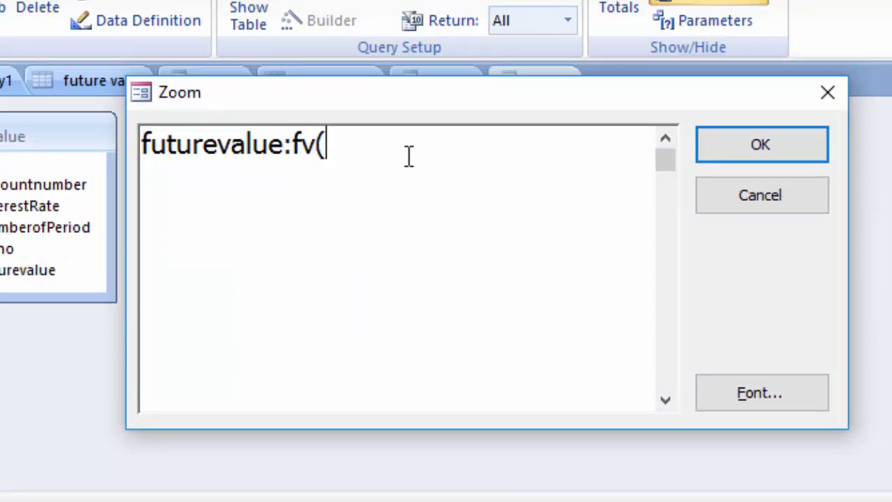
{"action": "type", "text": "["}
{"action": "type", "text": "I"}
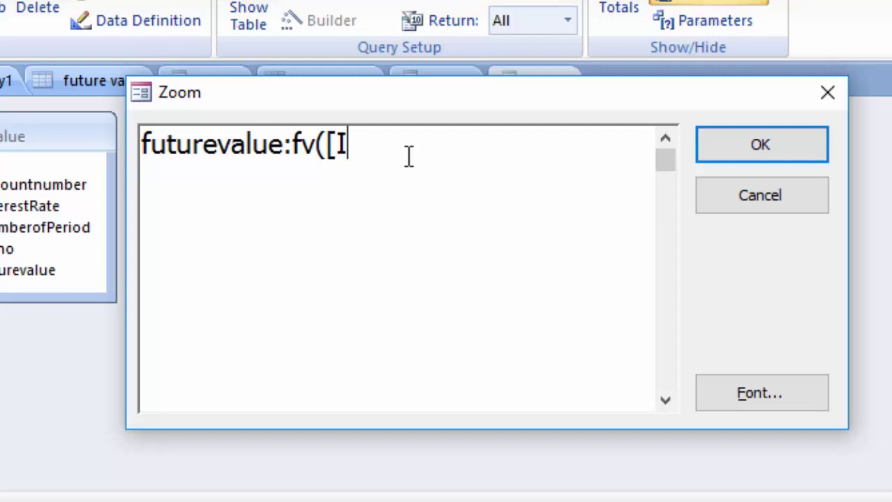
{"action": "type", "text": "nteresr"}
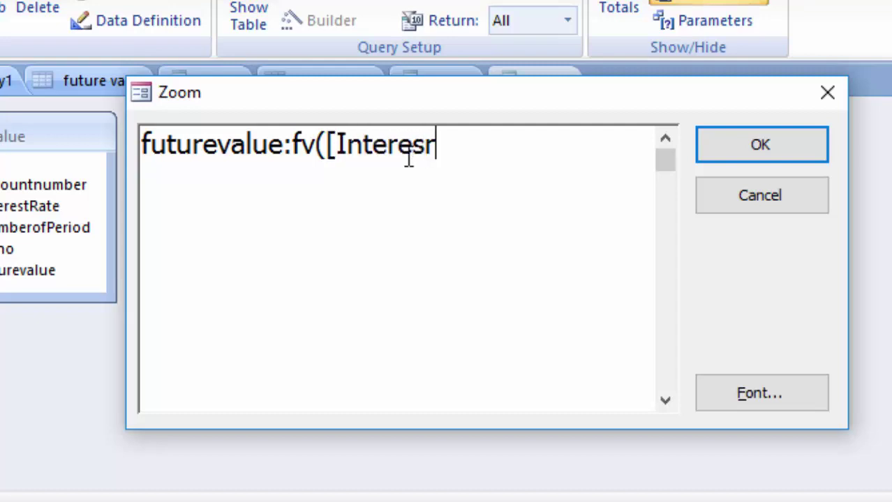
{"action": "key", "text": "BackSpace"}
{"action": "type", "text": "tRat"}
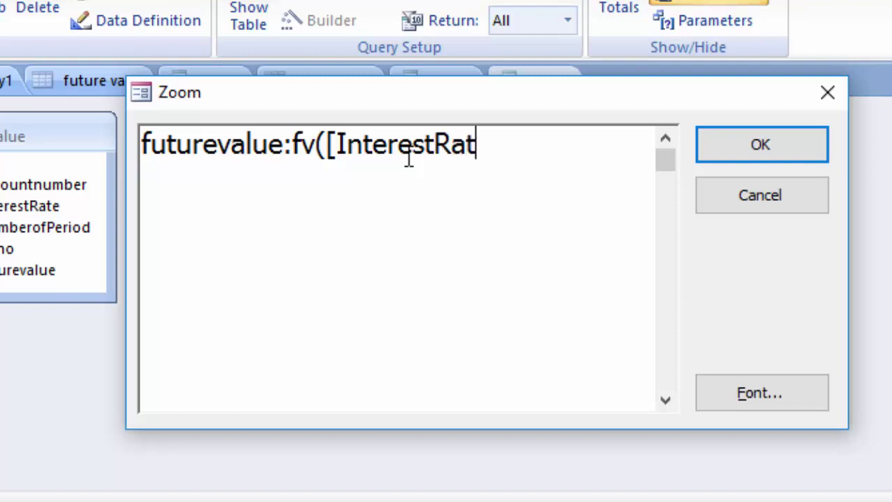
{"action": "type", "text": "e]/"}
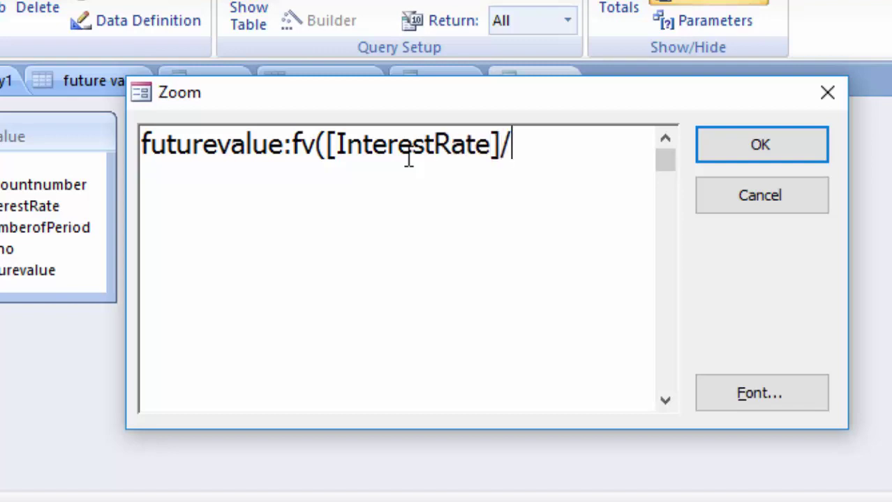
{"action": "type", "text": "12"}
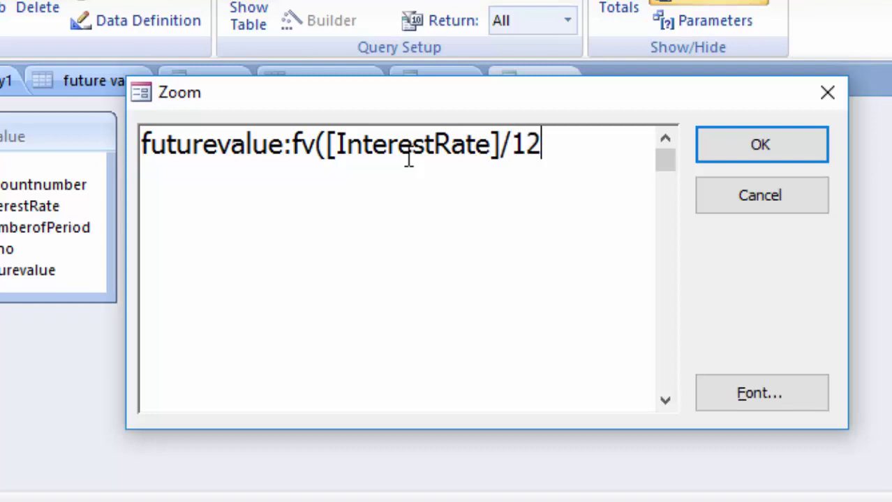
{"action": "type", "text": ",[N"}
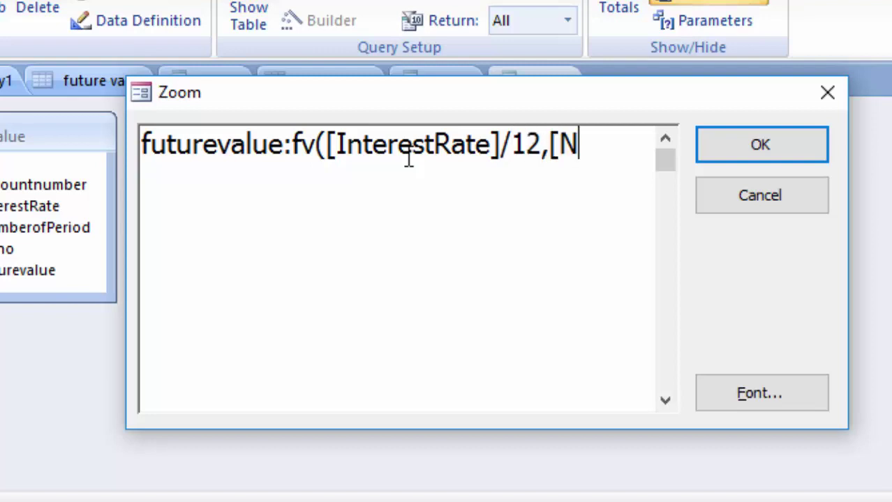
{"action": "type", "text": "umber"}
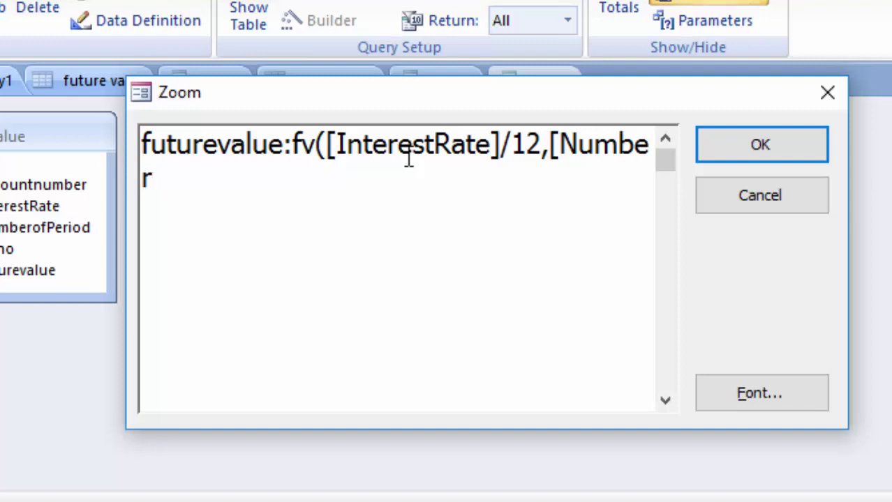
{"action": "type", "text": "ofPe"}
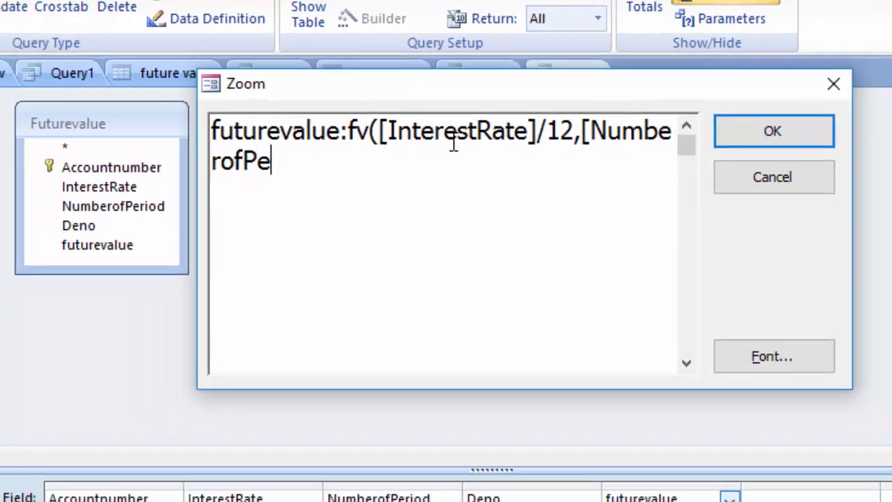
{"action": "type", "text": "ri"}
{"action": "type", "text": "od"}
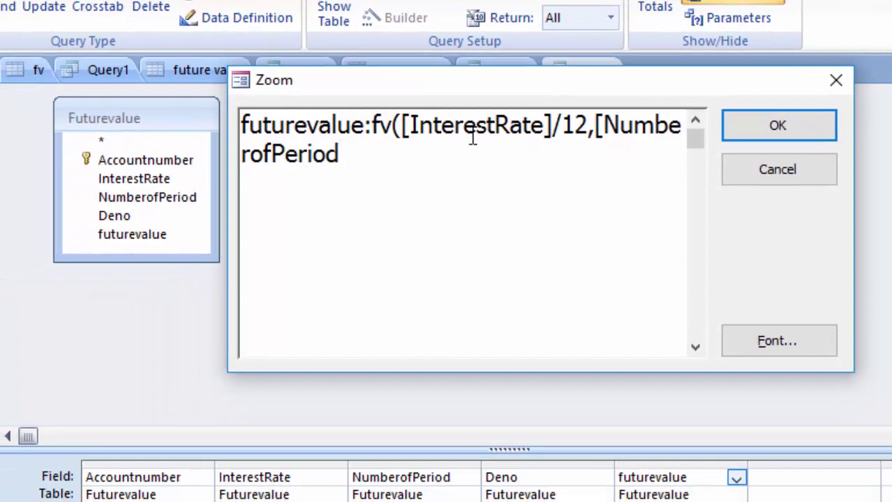
{"action": "type", "text": "]*"}
{"action": "type", "text": "12"}
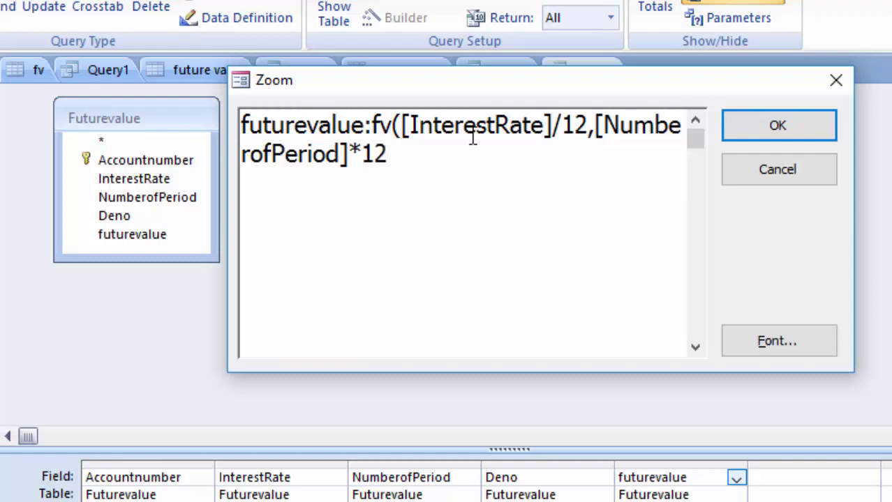
{"action": "type", "text": ","}
{"action": "type", "text": "["}
{"action": "type", "text": "De"}
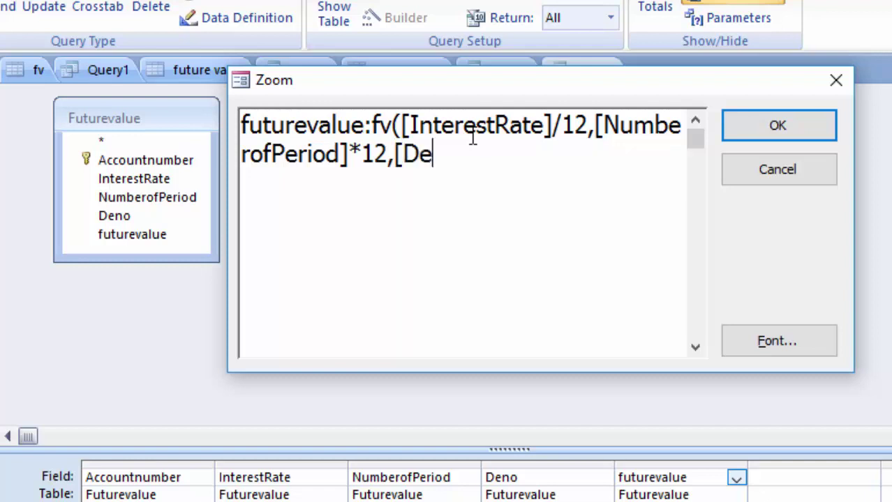
{"action": "type", "text": "no]"}
{"action": "type", "text": ","}
{"action": "type", "text": "0)"}
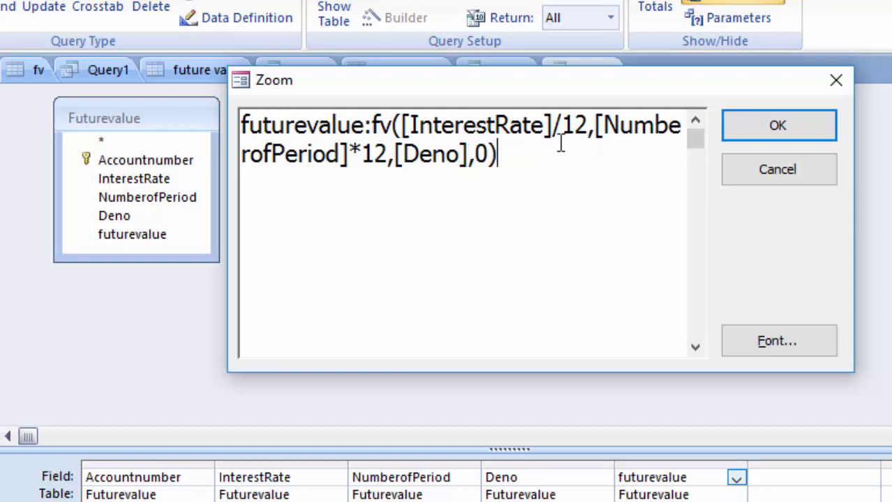
{"action": "key", "text": "Return"}
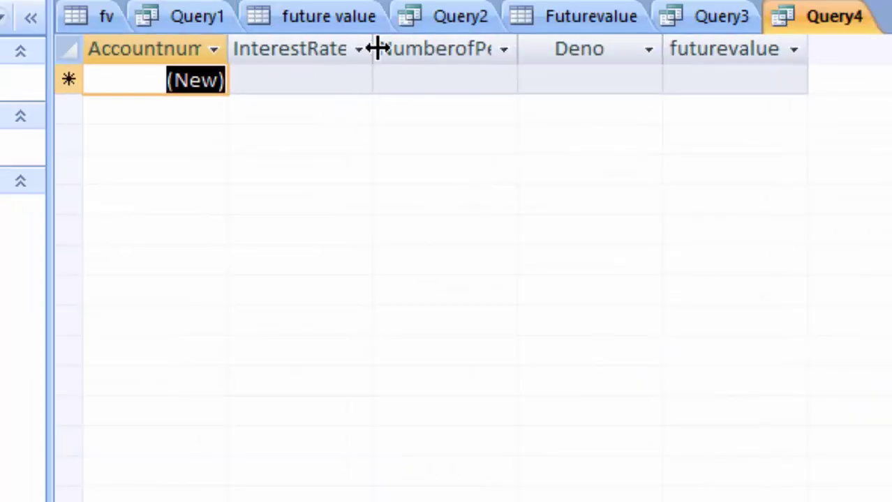
Enter the first record: 6% interest, 5 periods and Deno 1000
{"action": "double_click", "coordinate": [374, 49]}
{"action": "left_click", "coordinate": [339, 84]}
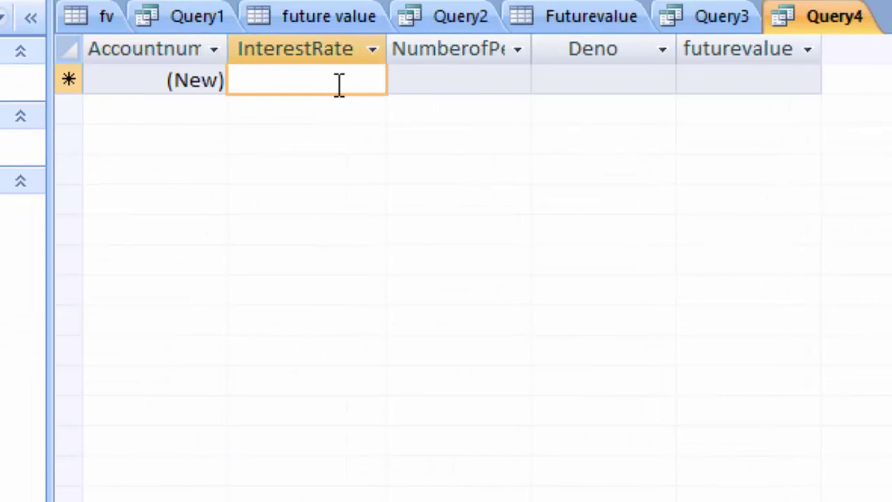
{"action": "type", "text": "6"}
{"action": "key", "text": "Tab"}
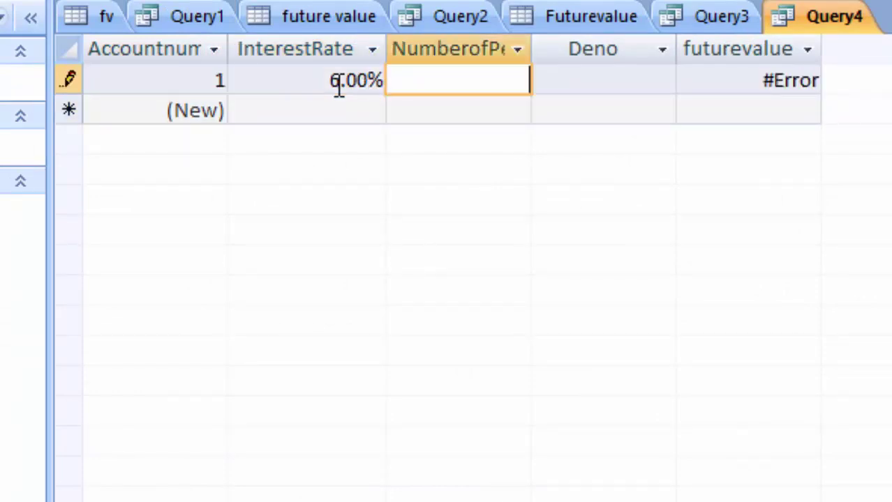
{"action": "type", "text": "5"}
{"action": "key", "text": "Tab"}
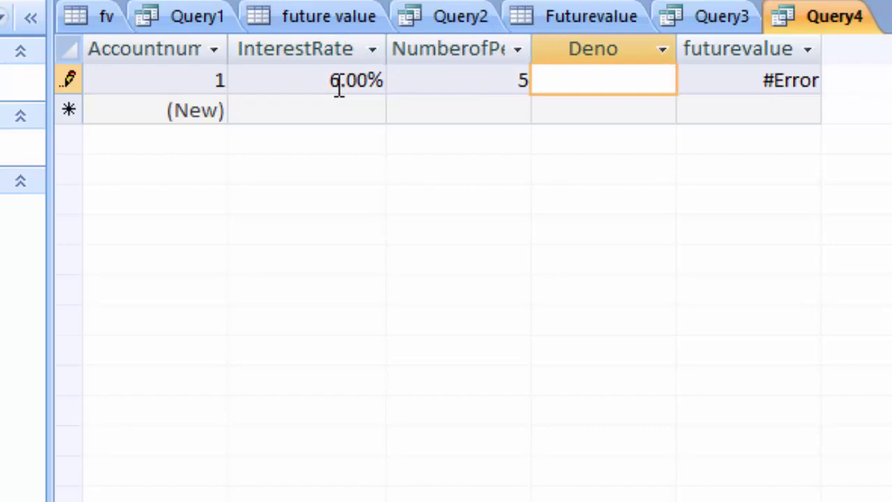
{"action": "type", "text": "1000"}
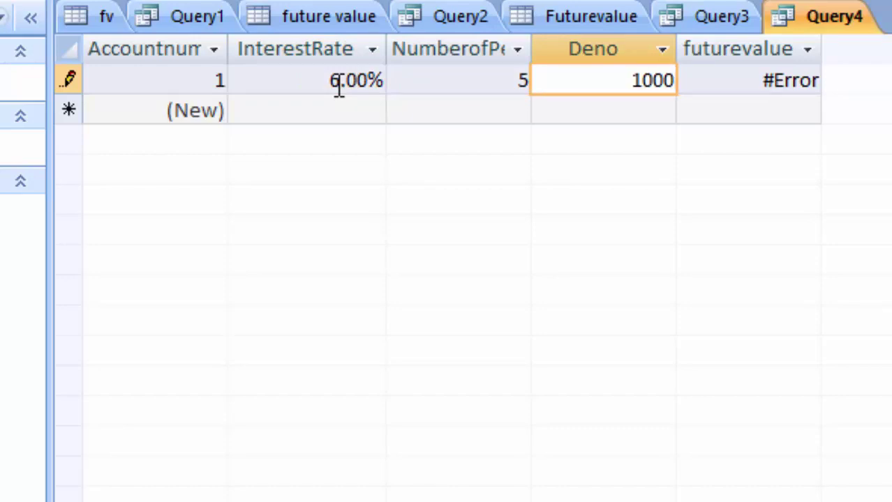
{"action": "key", "text": "Tab"}
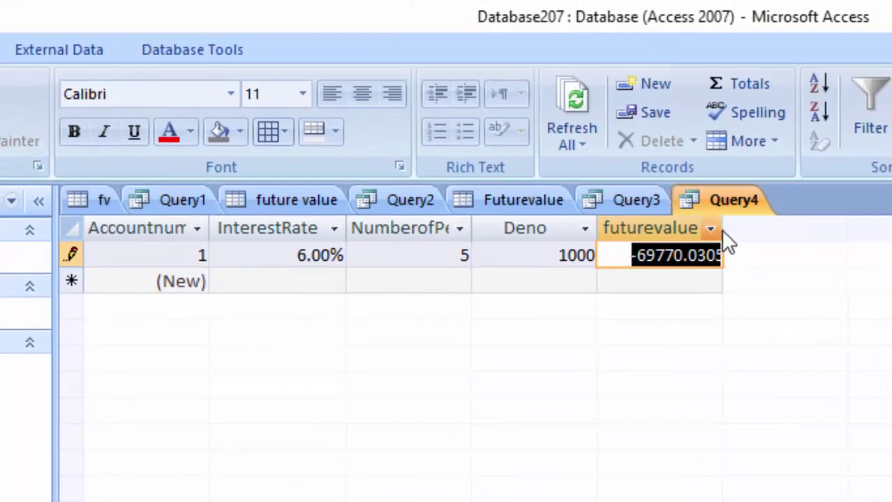
Widen the futurevalue and NumberofPeriod columns so the -69770.03 result shows fully
{"action": "left_click", "coordinate": [728, 229]}
{"action": "left_click_drag", "start_coordinate": [728, 228], "coordinate": [744, 229]}
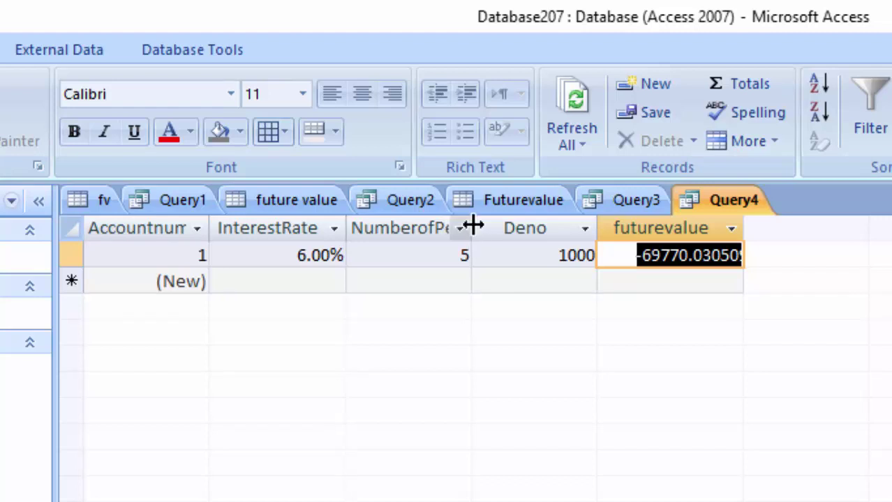
{"action": "left_click_drag", "start_coordinate": [472, 223], "coordinate": [483, 224]}
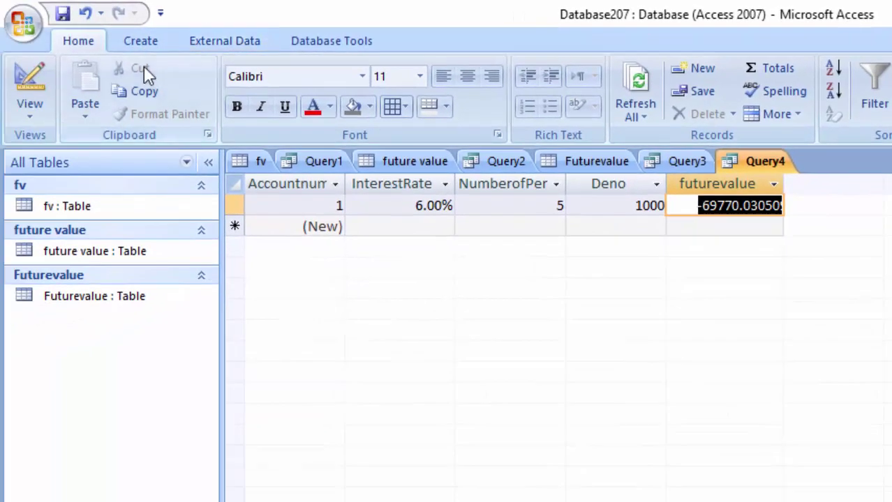
Switch Query4 to Design view and set futurevalue's Format property to Currency
{"action": "left_click", "coordinate": [154, 43]}
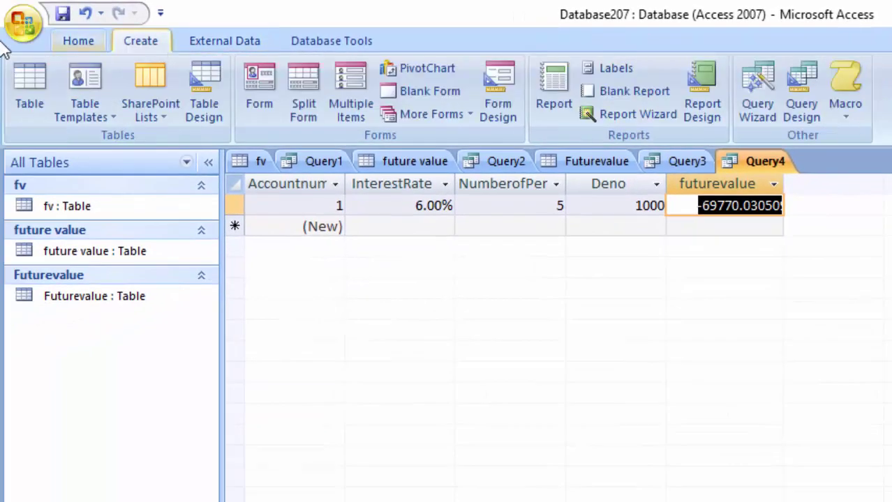
{"action": "left_click", "coordinate": [89, 43]}
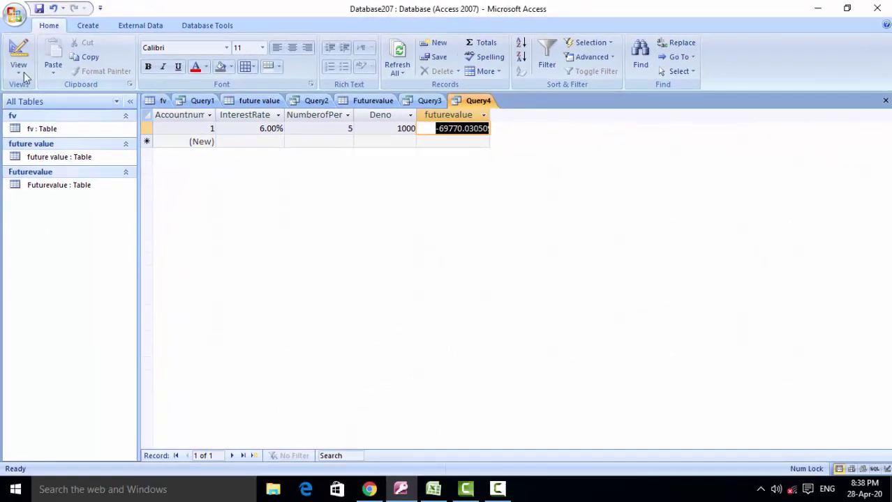
{"action": "left_click", "coordinate": [19, 76]}
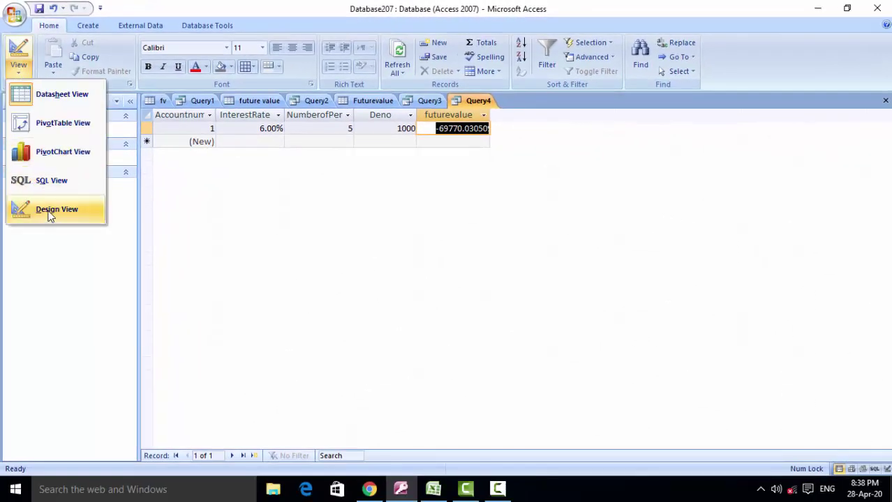
{"action": "left_click", "coordinate": [47, 213]}
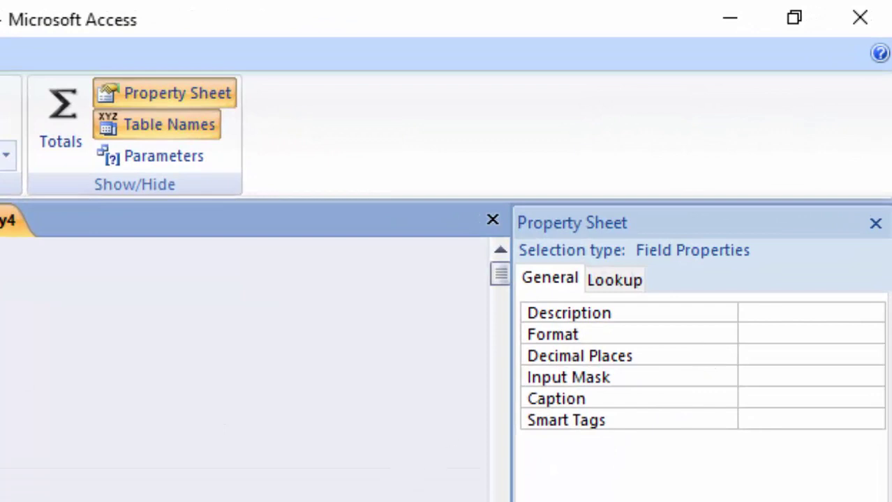
{"action": "left_click", "coordinate": [764, 333]}
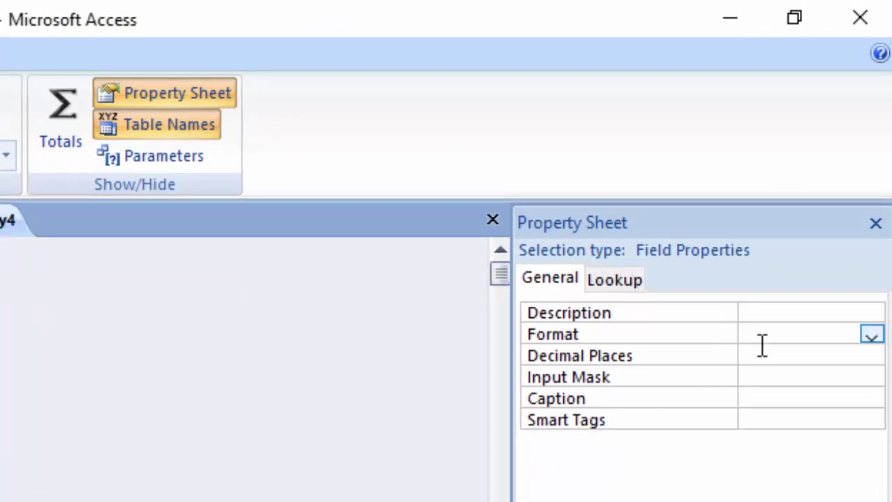
{"action": "left_click", "coordinate": [759, 356]}
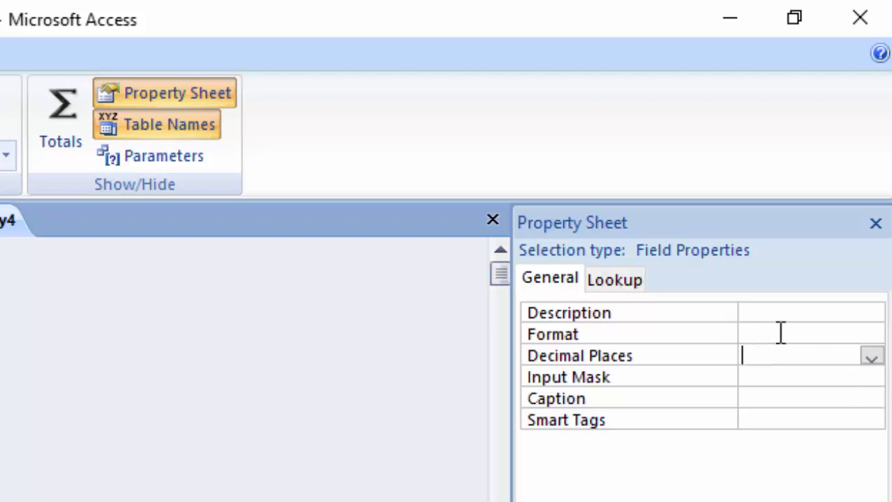
{"action": "left_click", "coordinate": [779, 333]}
{"action": "left_click", "coordinate": [871, 335]}
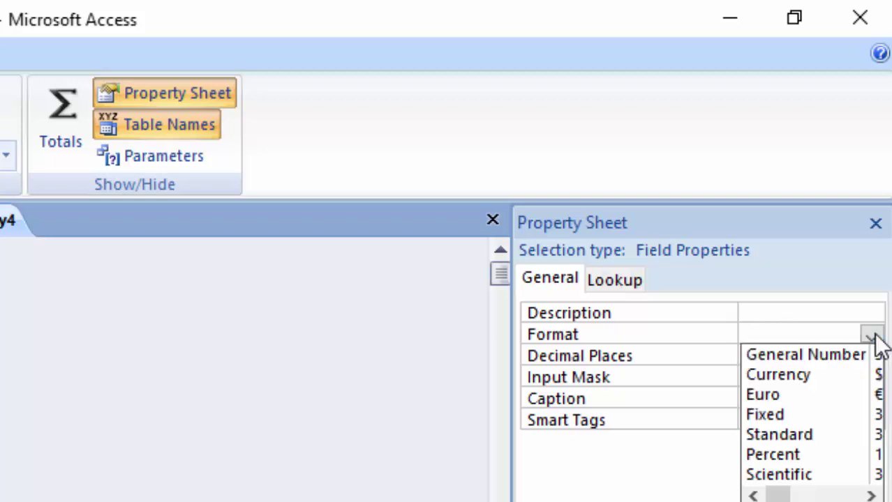
{"action": "left_click", "coordinate": [852, 373]}
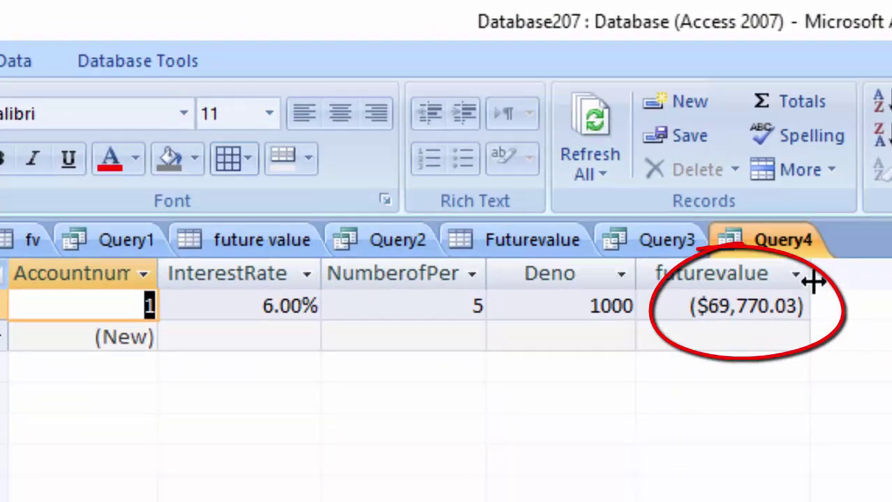
Widen the columns and add record 2: 3% interest, 5 periods, Deno 1000
{"action": "left_click_drag", "start_coordinate": [811, 275], "coordinate": [819, 290]}
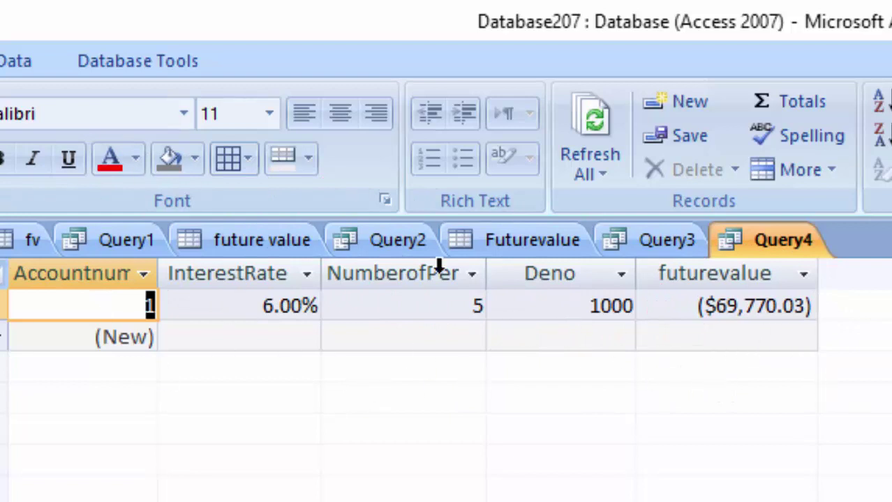
{"action": "left_click_drag", "start_coordinate": [486, 274], "coordinate": [517, 295]}
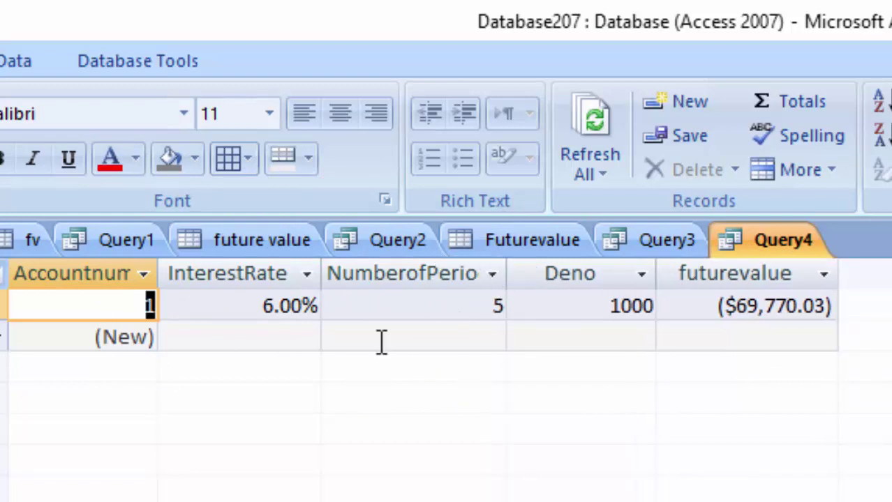
{"action": "left_click", "coordinate": [217, 336]}
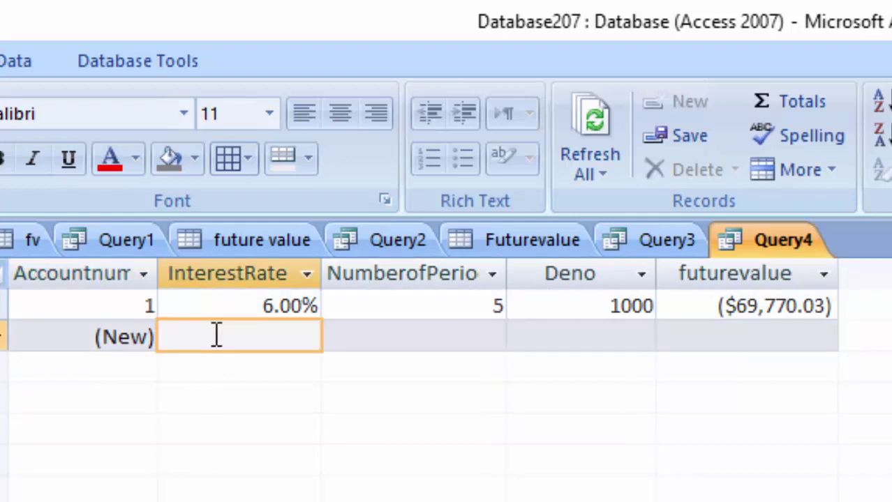
{"action": "type", "text": "3"}
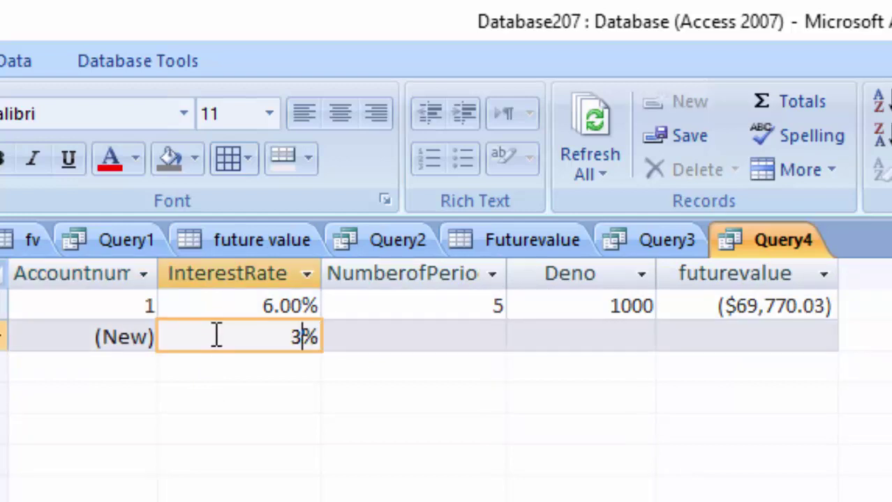
{"action": "key", "text": "Tab"}
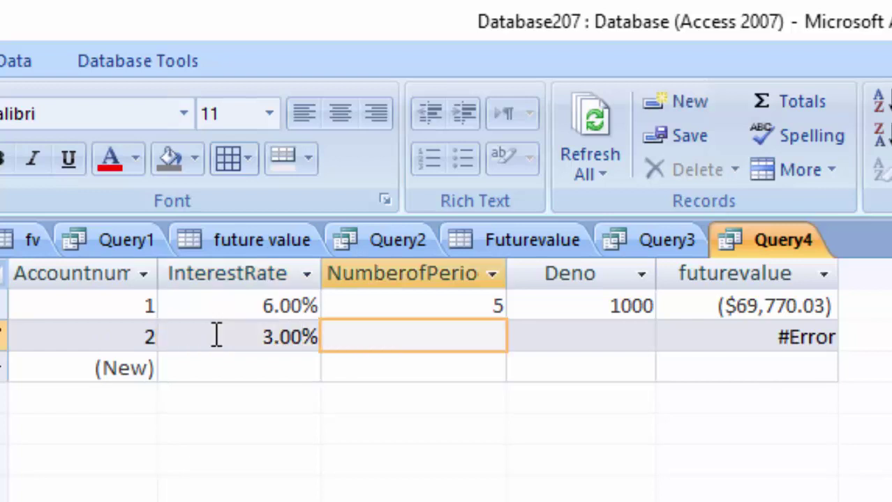
{"action": "type", "text": "5"}
{"action": "key", "text": "Tab"}
{"action": "type", "text": "1"}
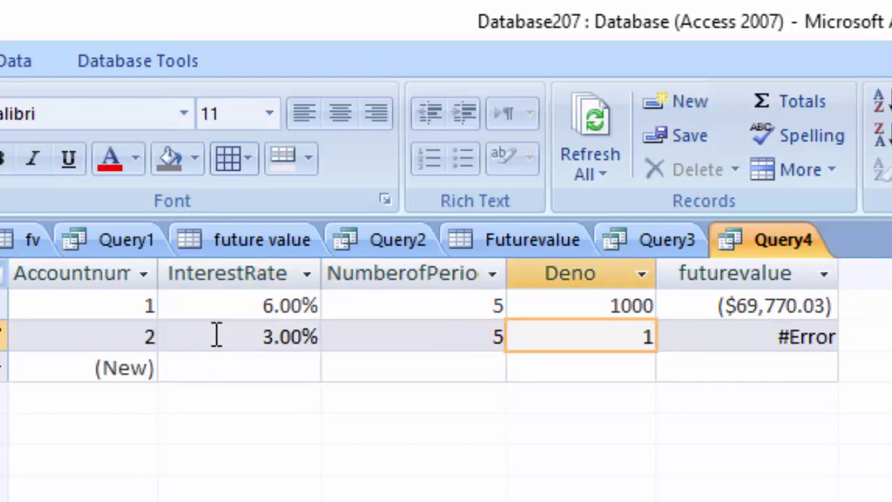
{"action": "type", "text": "000"}
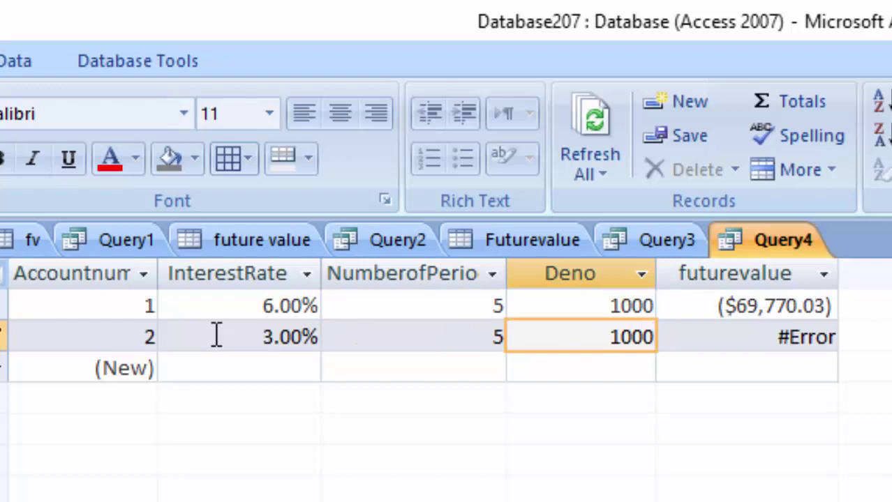
{"action": "key", "text": "Tab"}
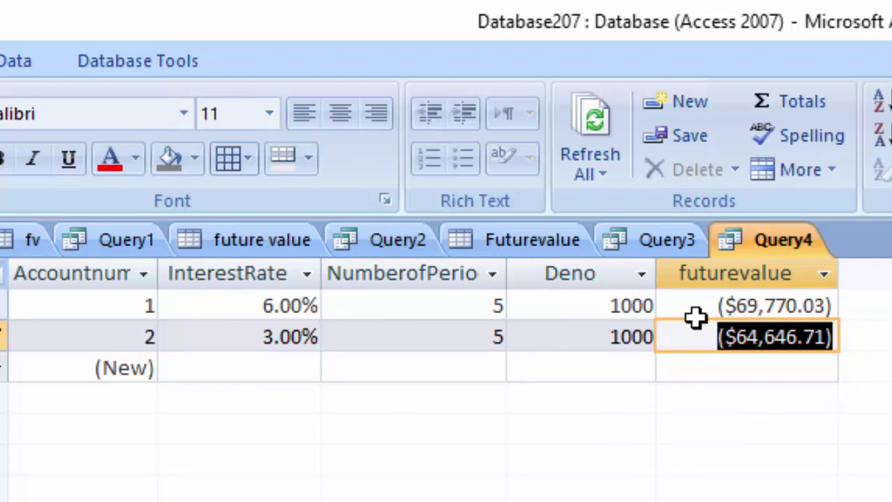
Add record 3: 4.5% interest, 2 periods, Deno 1000
{"action": "left_click", "coordinate": [257, 377]}
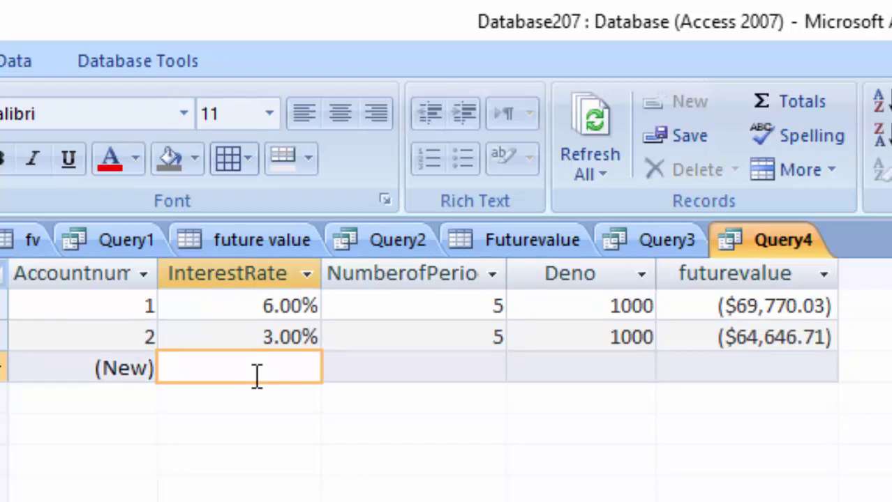
{"action": "type", "text": "4."}
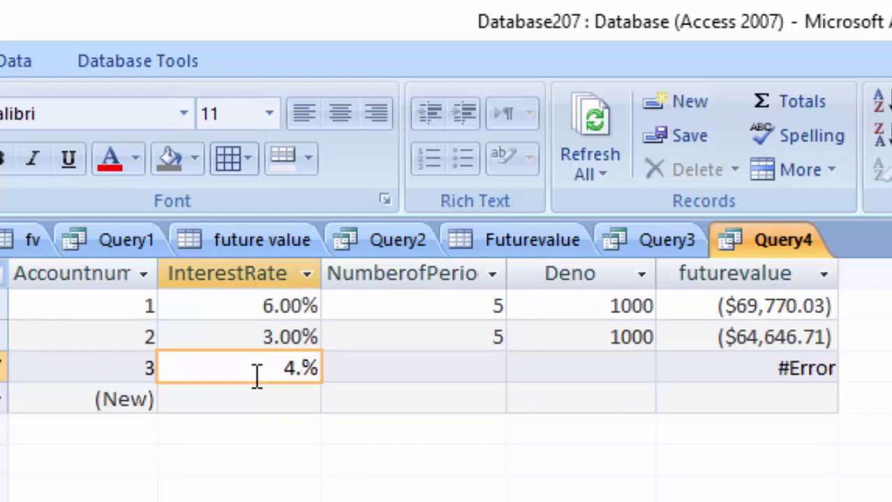
{"action": "type", "text": "5"}
{"action": "key", "text": "Tab"}
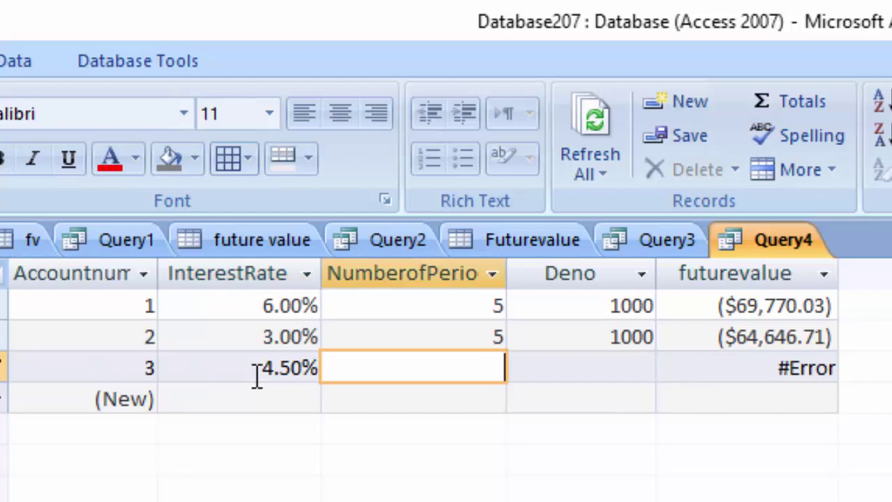
{"action": "type", "text": "5"}
{"action": "key", "text": "BackSpace"}
{"action": "type", "text": "2"}
{"action": "key", "text": "Tab"}
{"action": "type", "text": "100"}
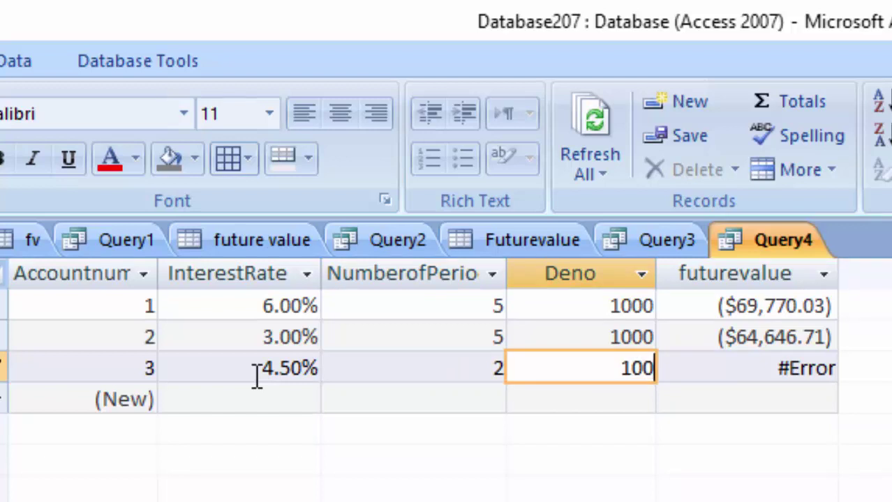
{"action": "type", "text": "0"}
{"action": "key", "text": "Tab"}
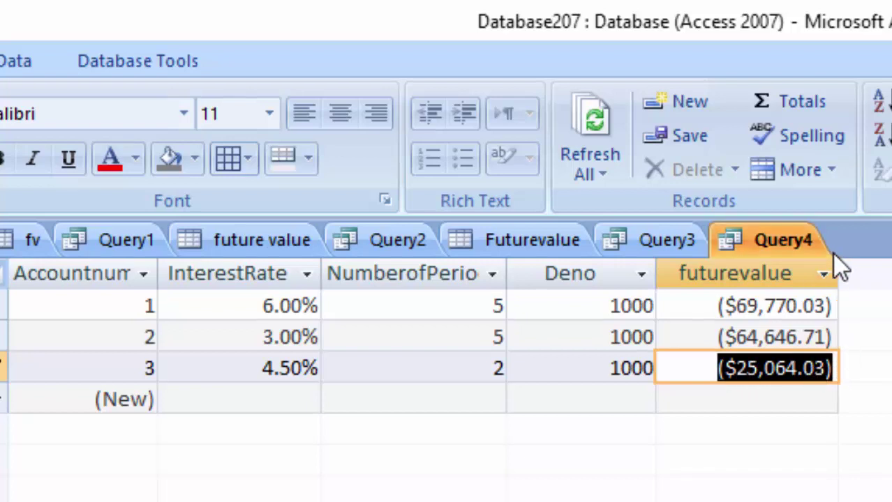
Add record 4: 2.1% interest, 1 period, Deno 1000, giving ($12,116.18)
{"action": "left_click", "coordinate": [279, 395]}
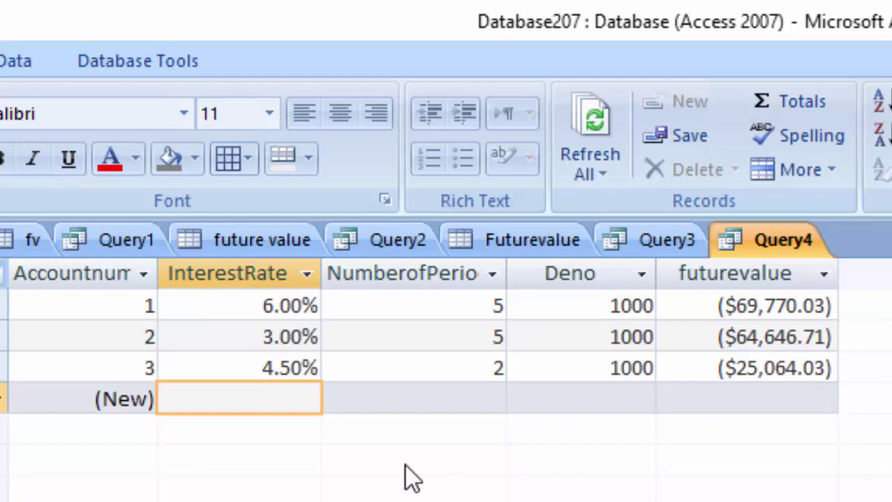
{"action": "type", "text": "2"}
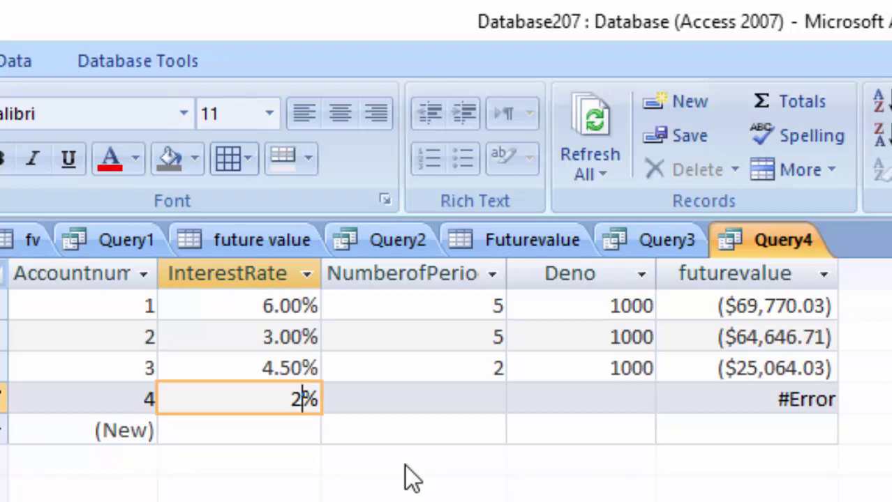
{"action": "type", "text": ".1"}
{"action": "key", "text": "Tab"}
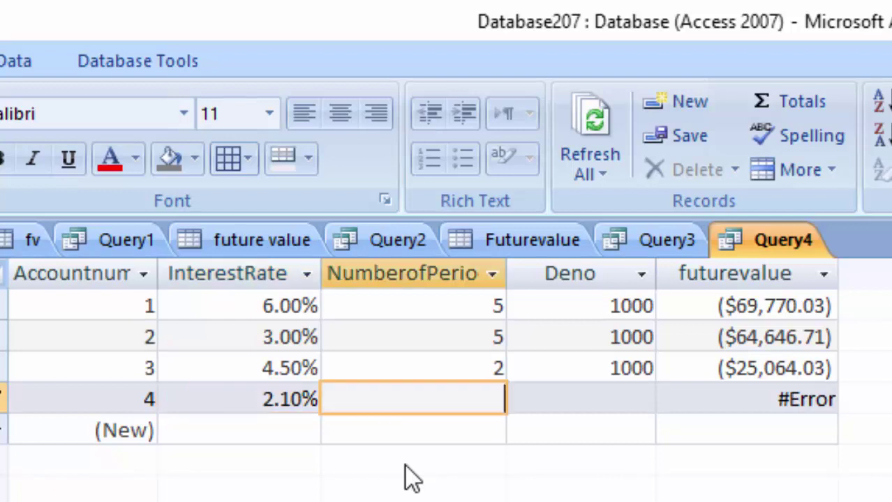
{"action": "type", "text": "1"}
{"action": "key", "text": "Tab"}
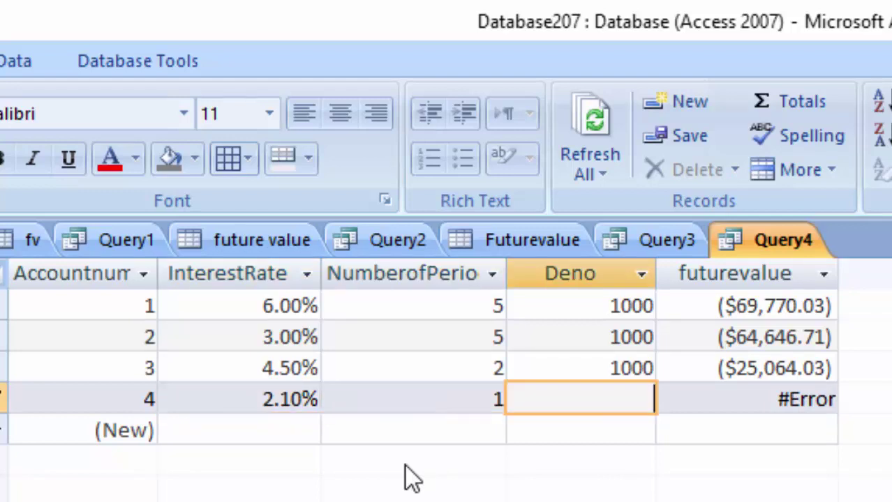
{"action": "type", "text": "10"}
{"action": "type", "text": "00"}
{"action": "key", "text": "Tab"}
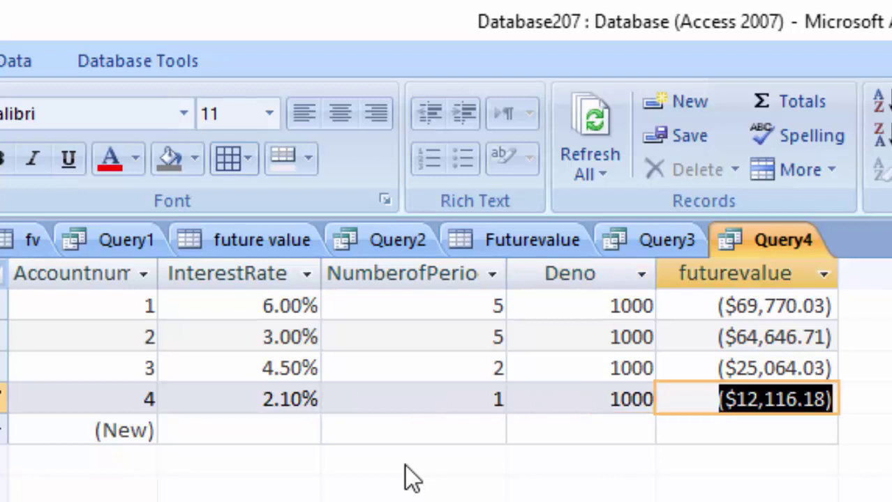